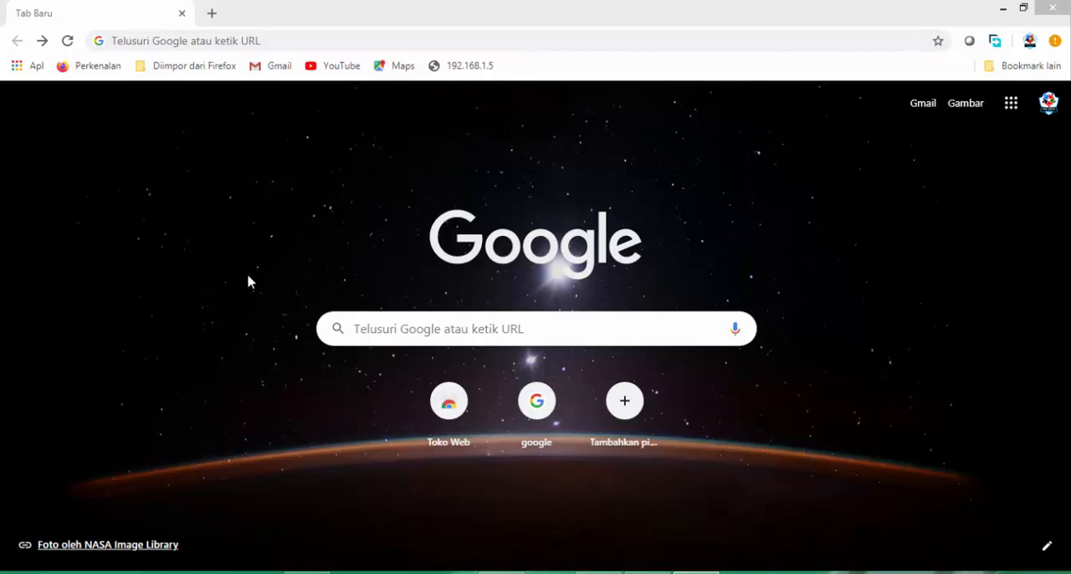
Go to portal.office.com to reach the Microsoft sign-in page.
click(180, 41)
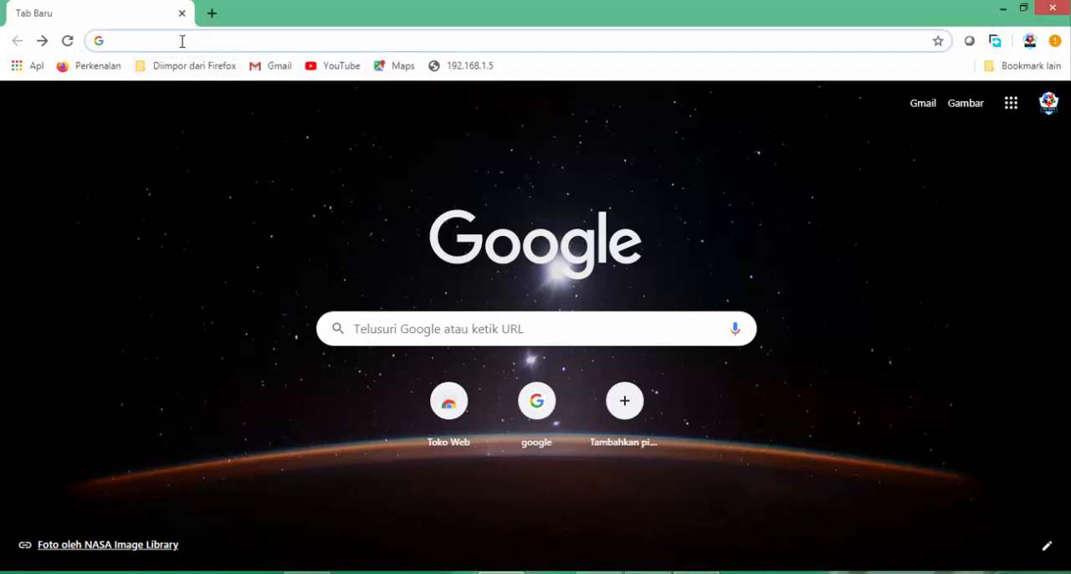
text(port)
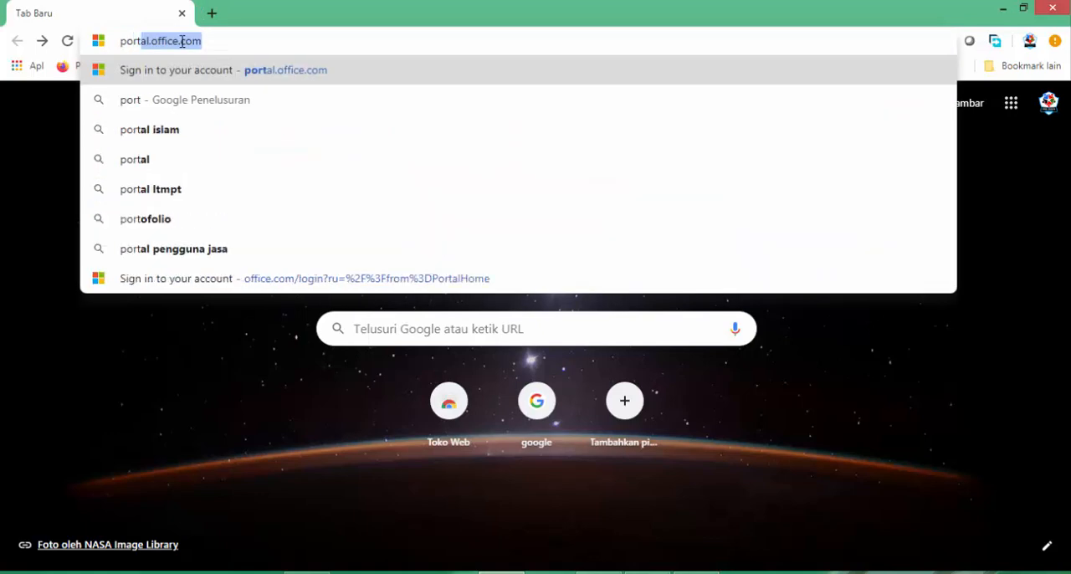
text(al.)
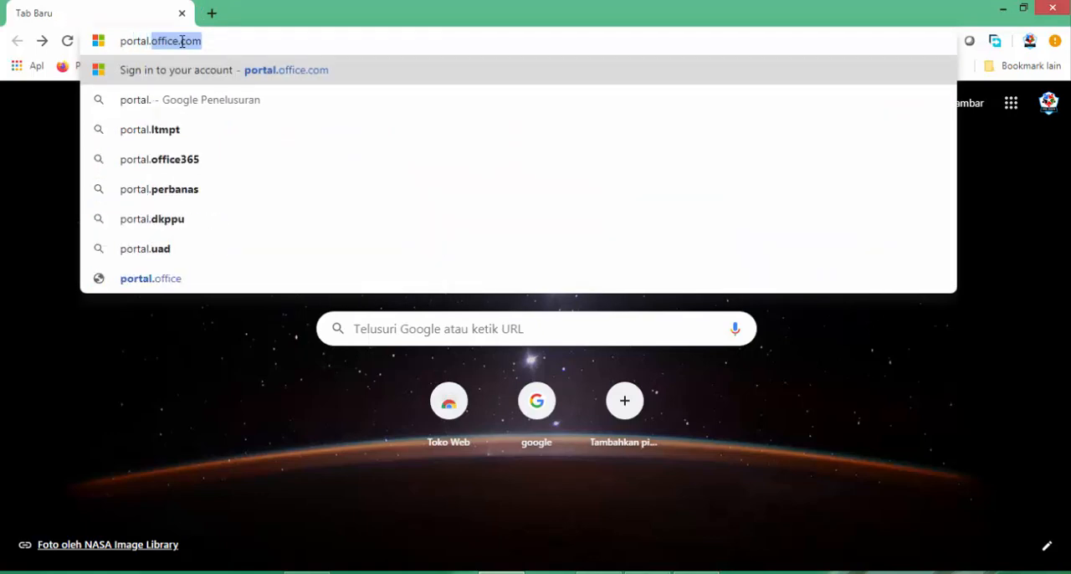
text(office.)
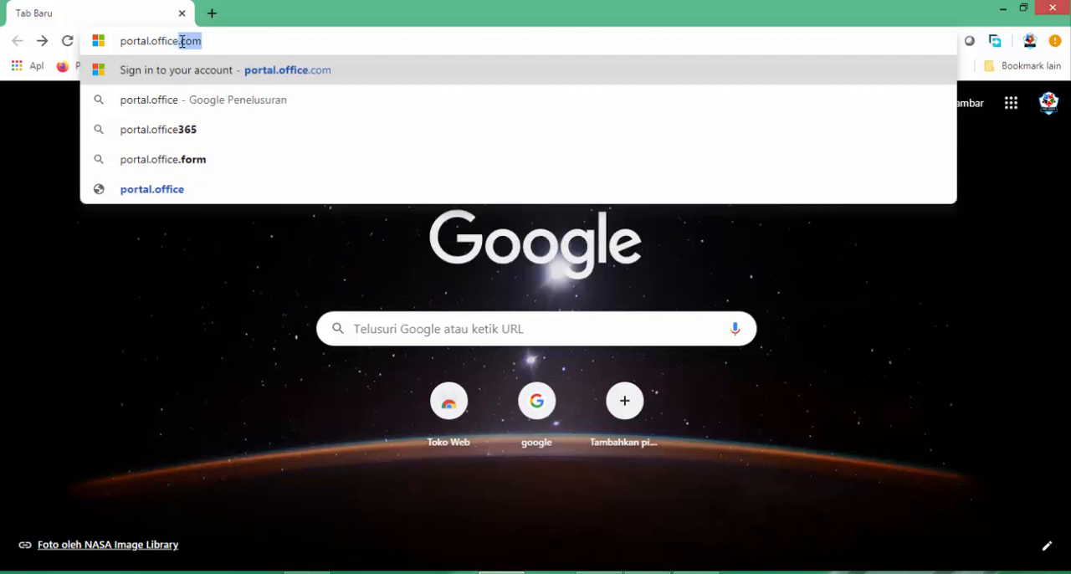
key(Right)
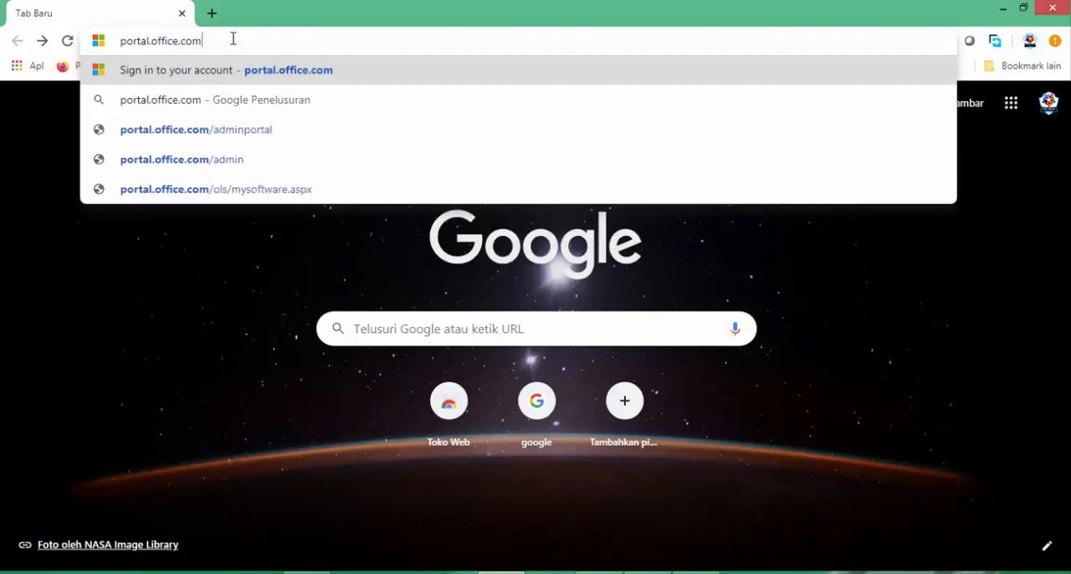
drag(202, 41, 112, 46)
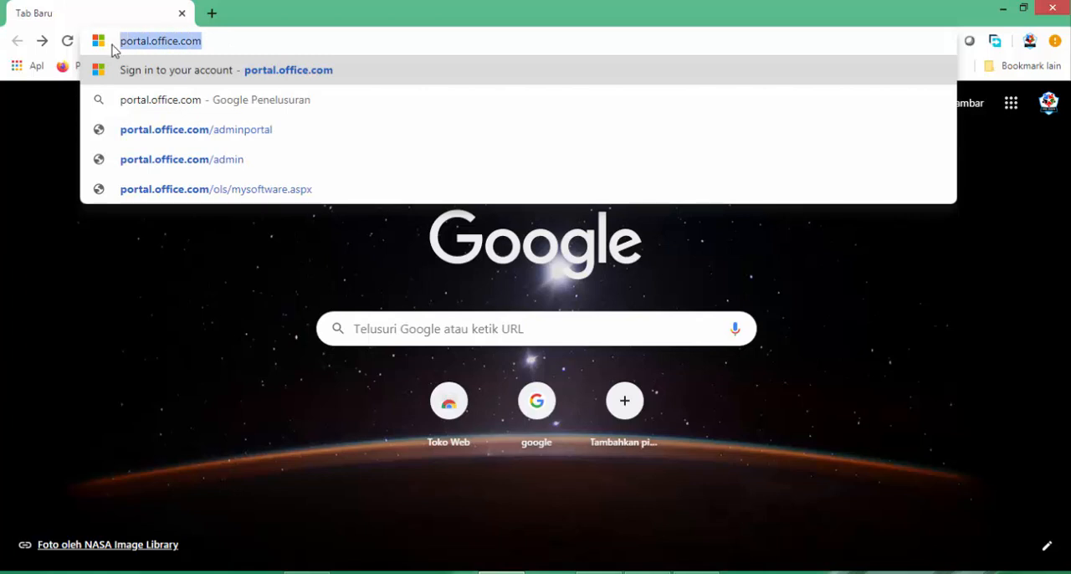
click(239, 42)
key(Return)
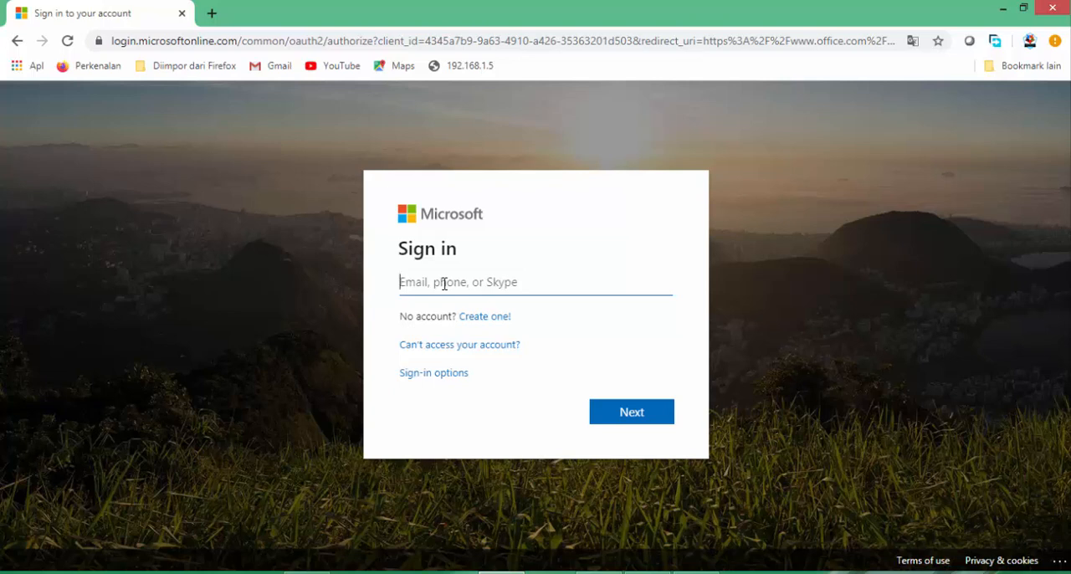
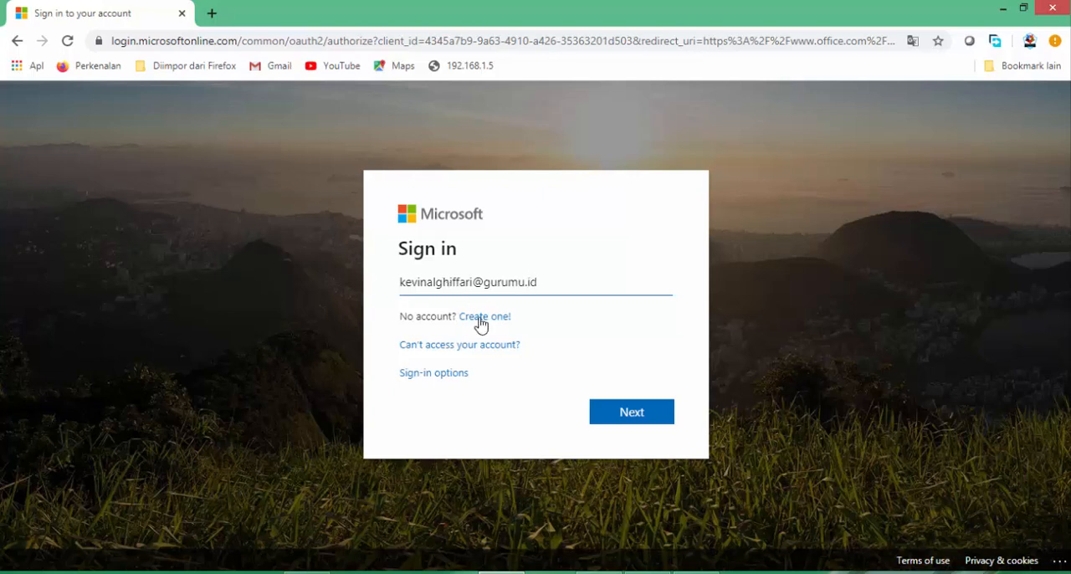
Enter the teacher account's e-mail address on the Microsoft sign-in page and continue to the password request.
click(628, 413)
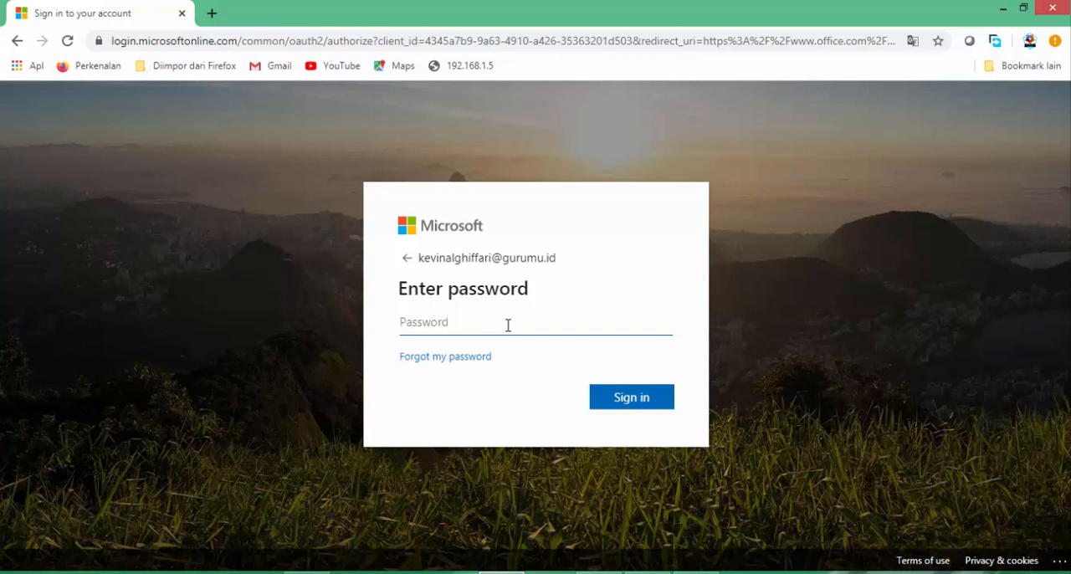
Enter the account password and sign in to Office 365.
text(••••••••)
click(629, 399)
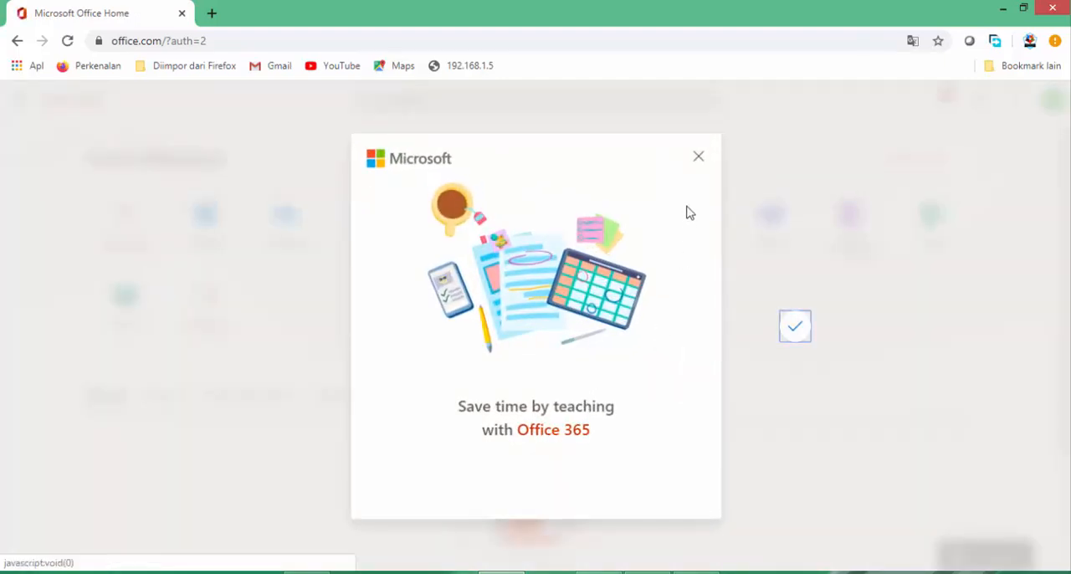
Dismiss the Office 365 welcome pop-up and open Teams as the web app instead of the Windows app.
click(697, 160)
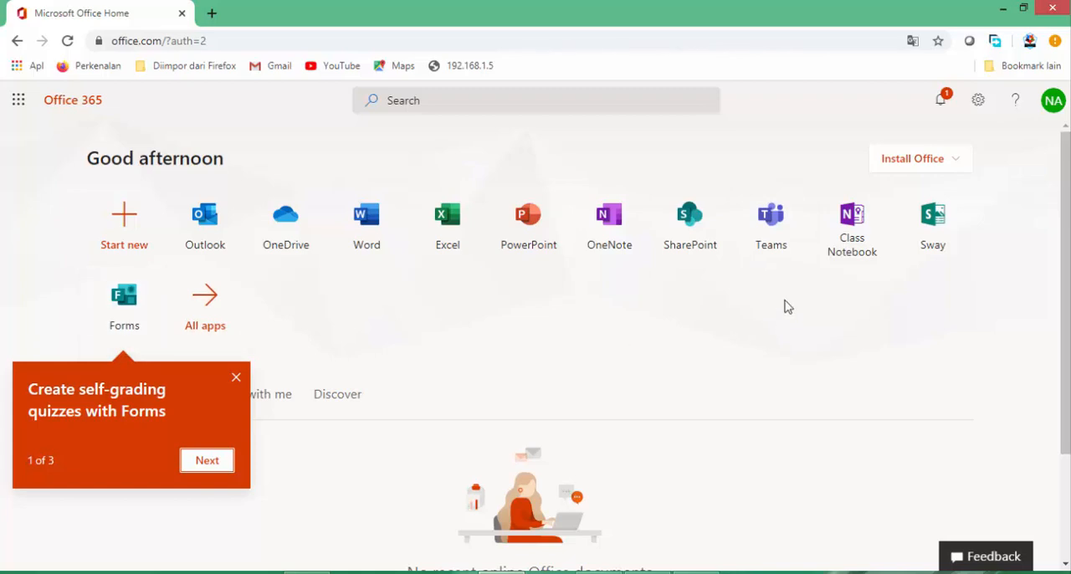
click(775, 243)
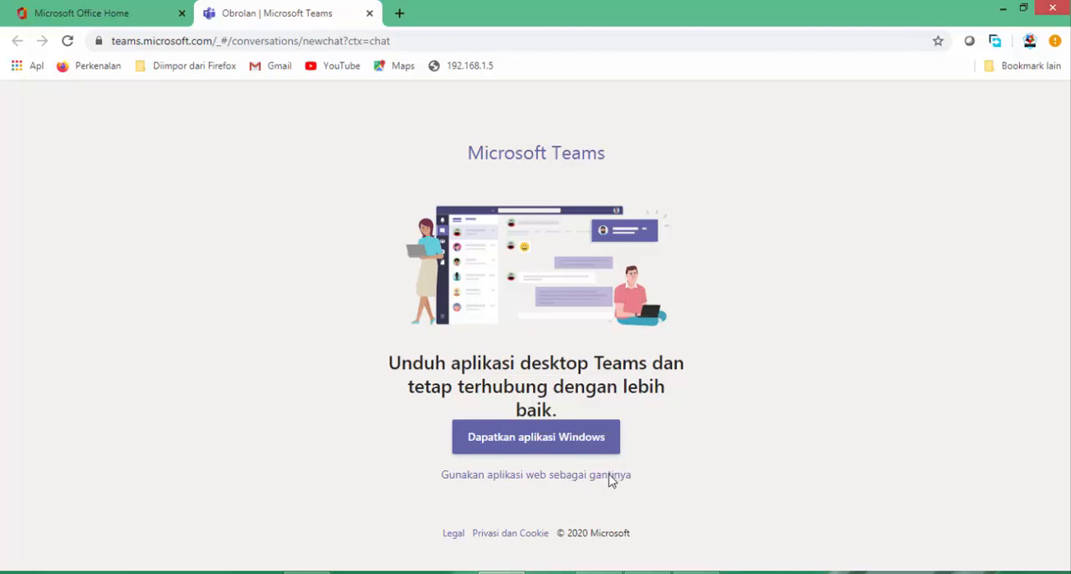
click(550, 475)
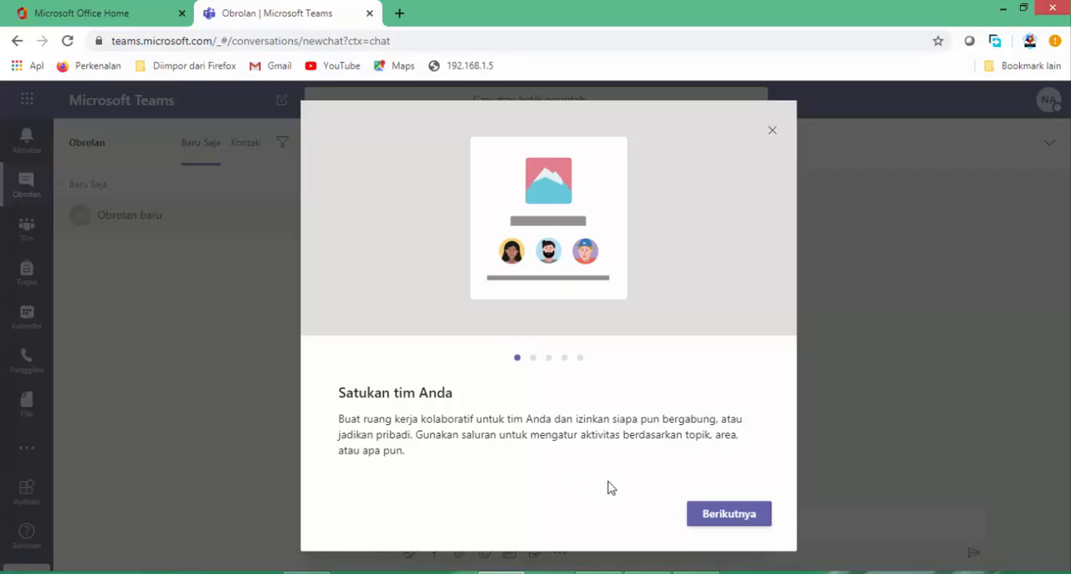
Go through all pages of the Teams introduction and finish it without playing the video.
click(728, 517)
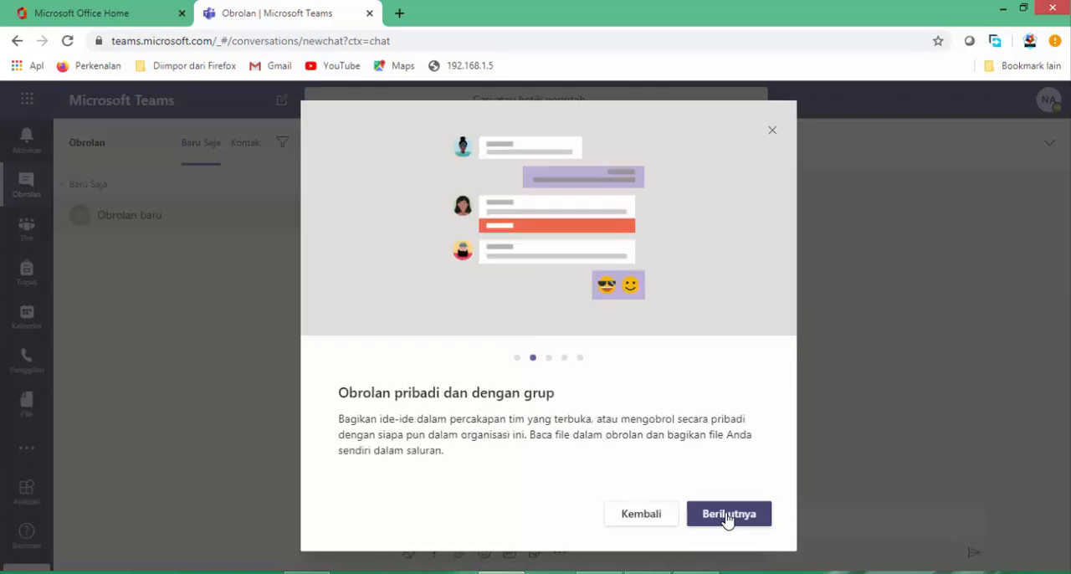
click(727, 516)
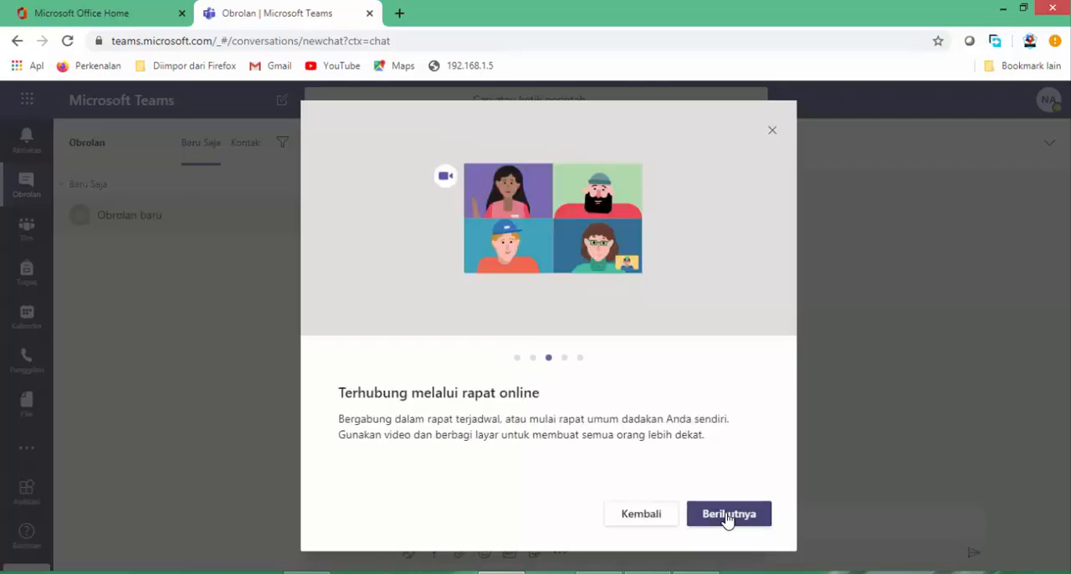
click(728, 516)
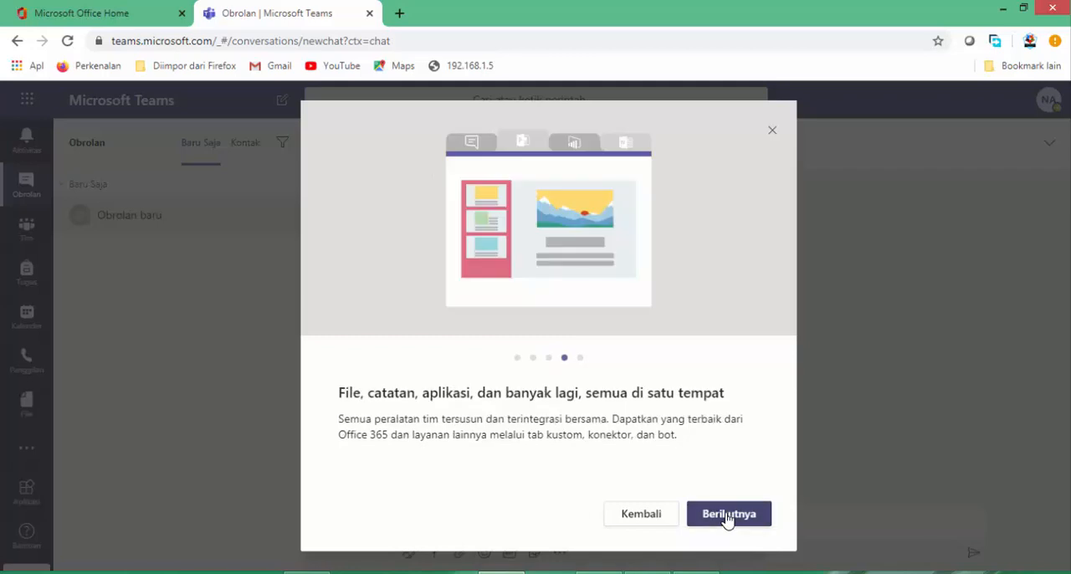
click(728, 516)
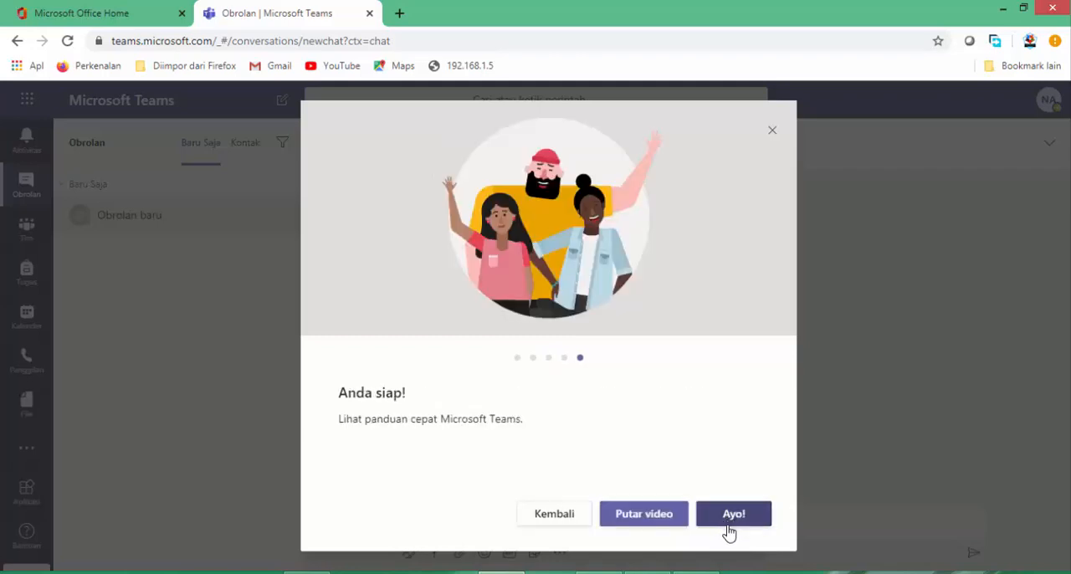
click(729, 523)
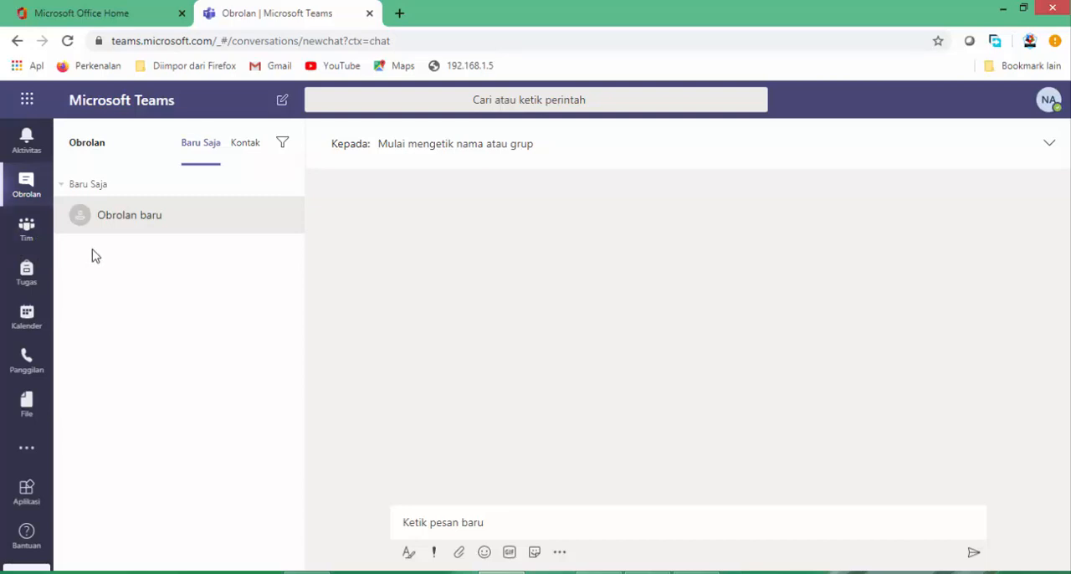
Start creating a new team of the type Kelas (class).
click(21, 240)
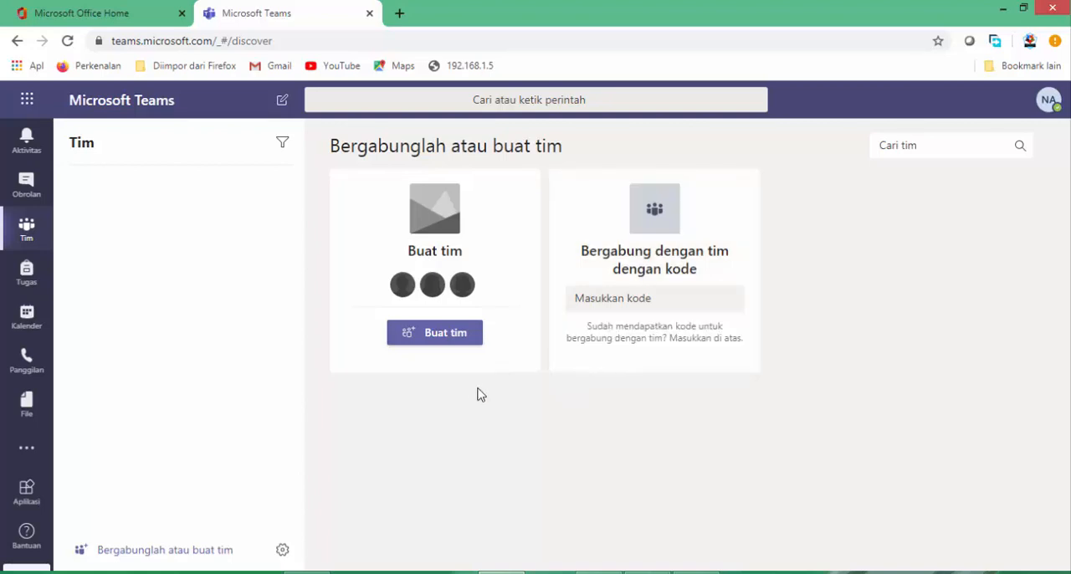
click(435, 337)
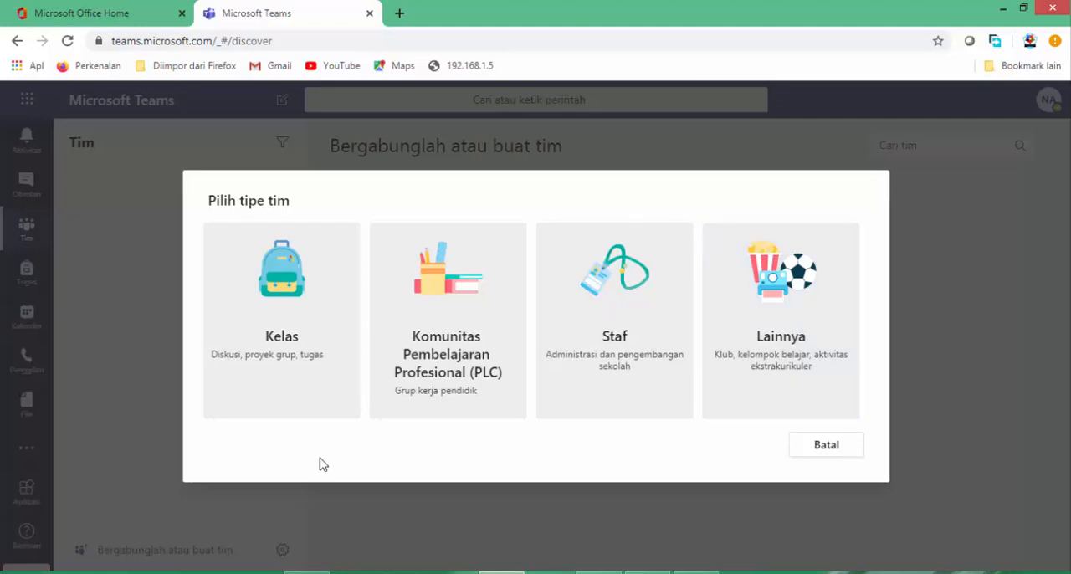
click(277, 350)
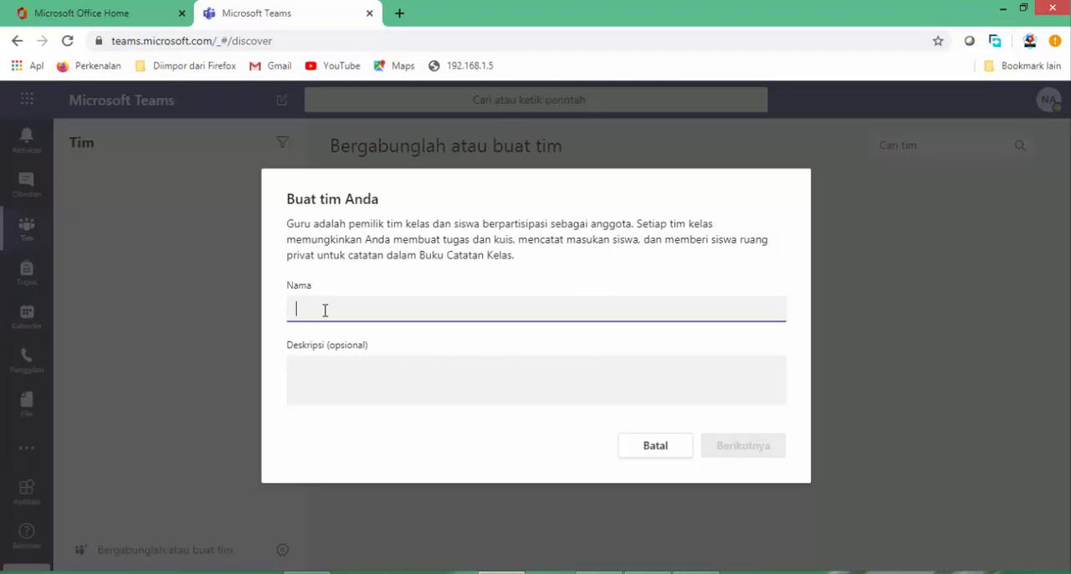
Name the new class team "XI-Metalurgi SMK Muhammadiyah Cilegon".
text(XI)
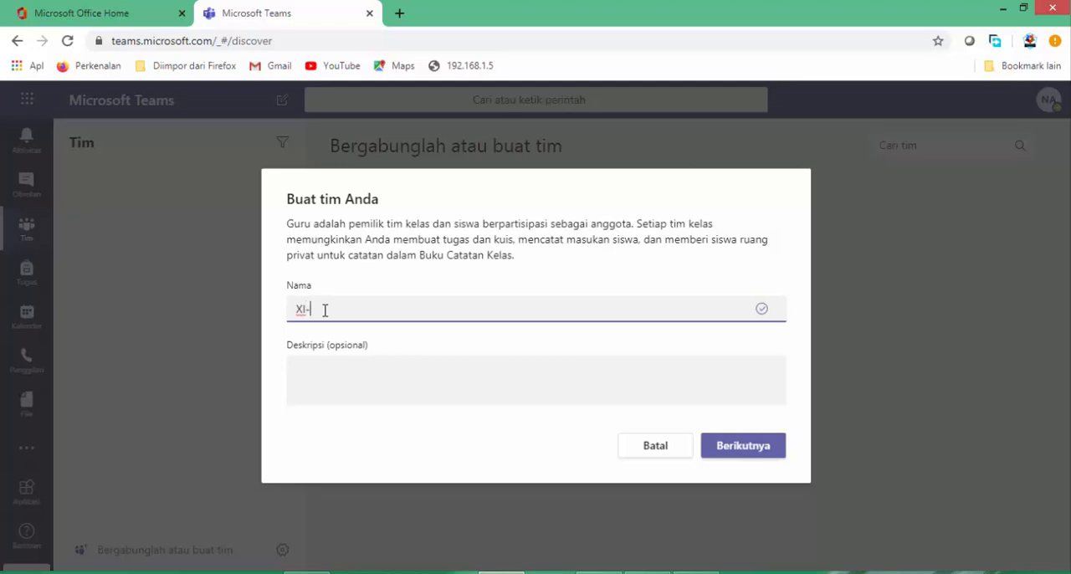
text(-Metalurgi SMK Muhammadi)
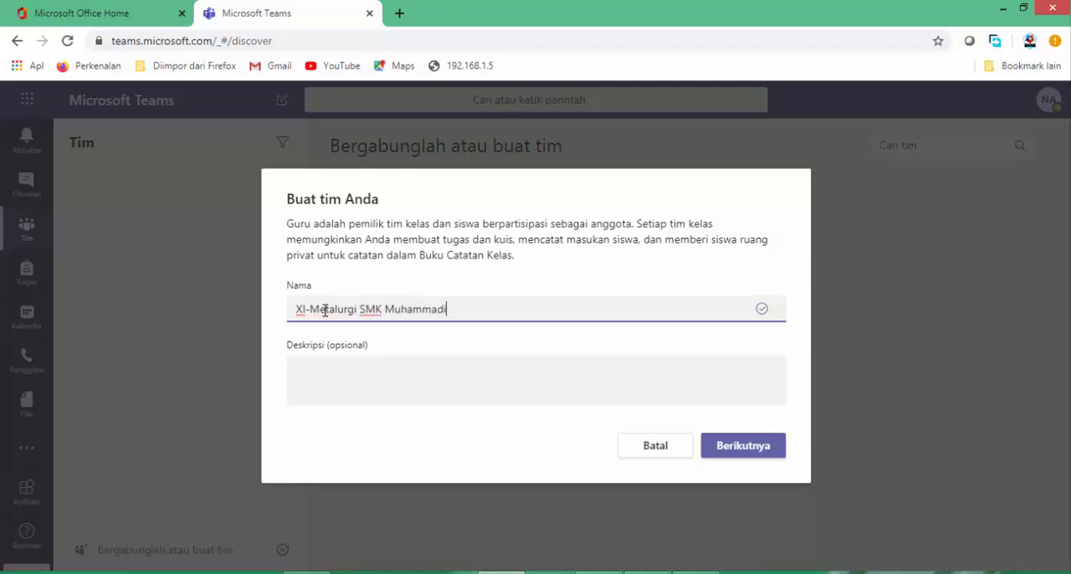
text(yah Cilegon)
Describe the team as "Kelas ini kumpulan siswa kelas XI Metalurgi serta guru yang mengampu pelajaran di kelas tersebut".
click(337, 364)
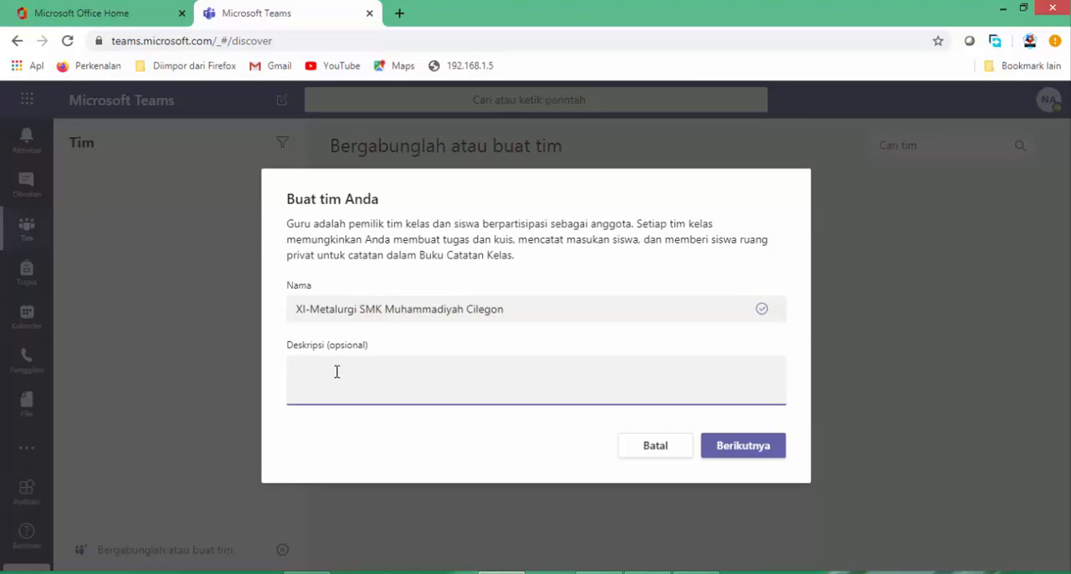
text(Kelas ini kumpulan siswa kel)
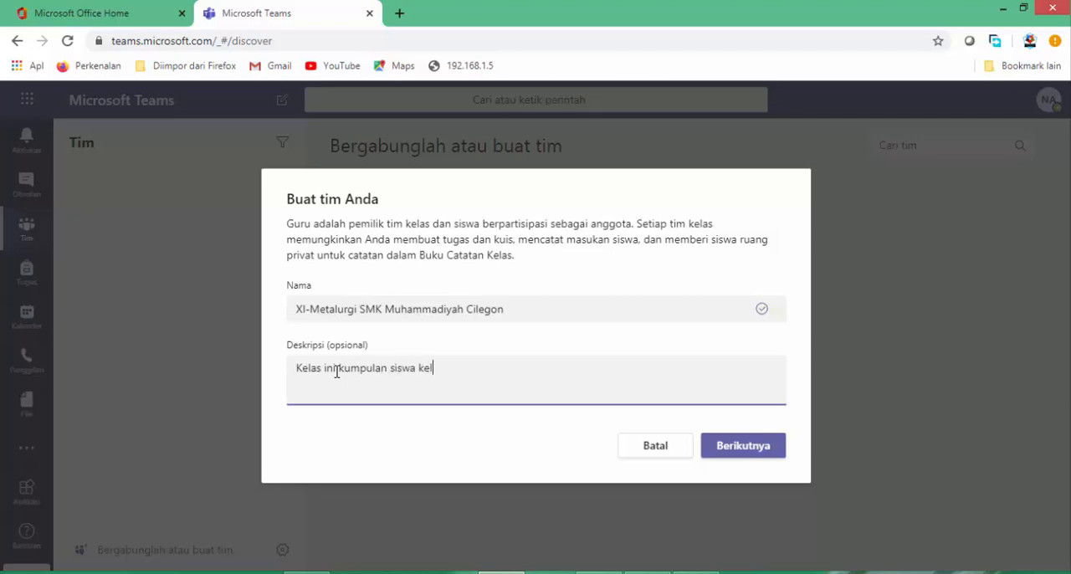
text(as XI Metalurgi)
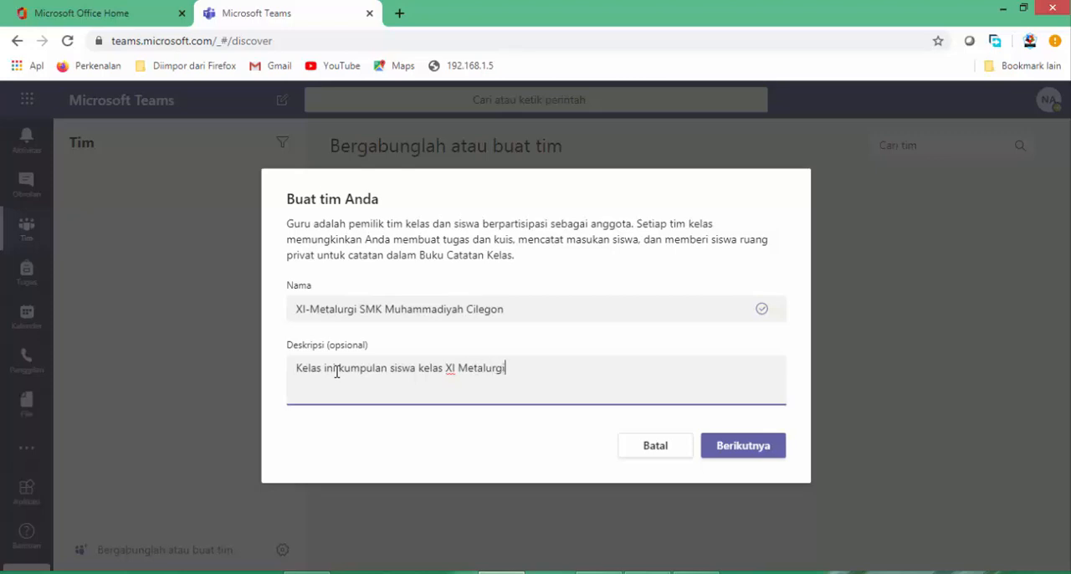
text( serta guru yang mengamp)
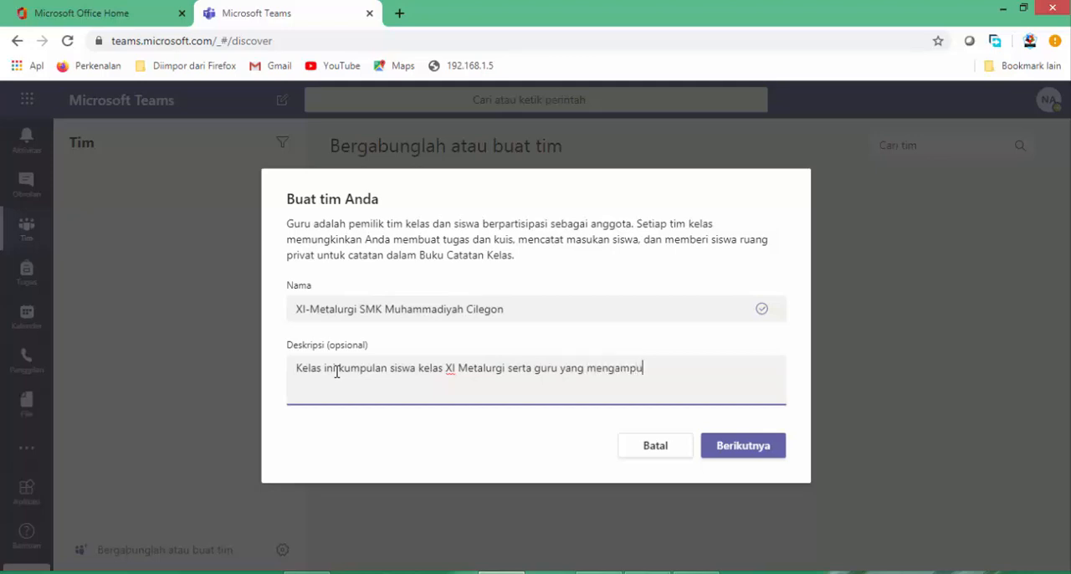
text(u pelajaran di kelas tersebut)
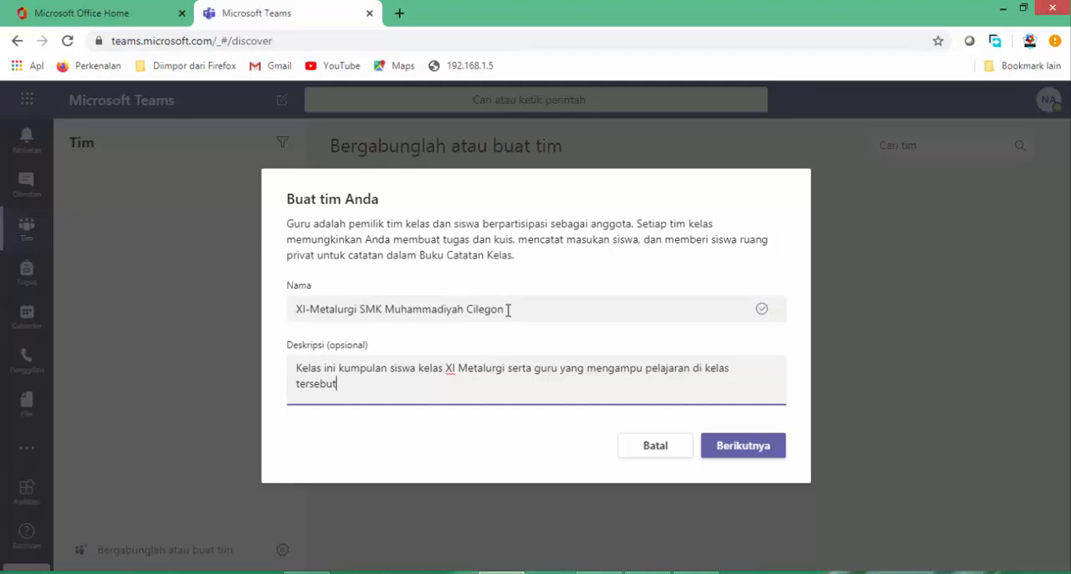
Review the entered name and description, then create the class team without adding any students or teachers.
drag(507, 309, 266, 316)
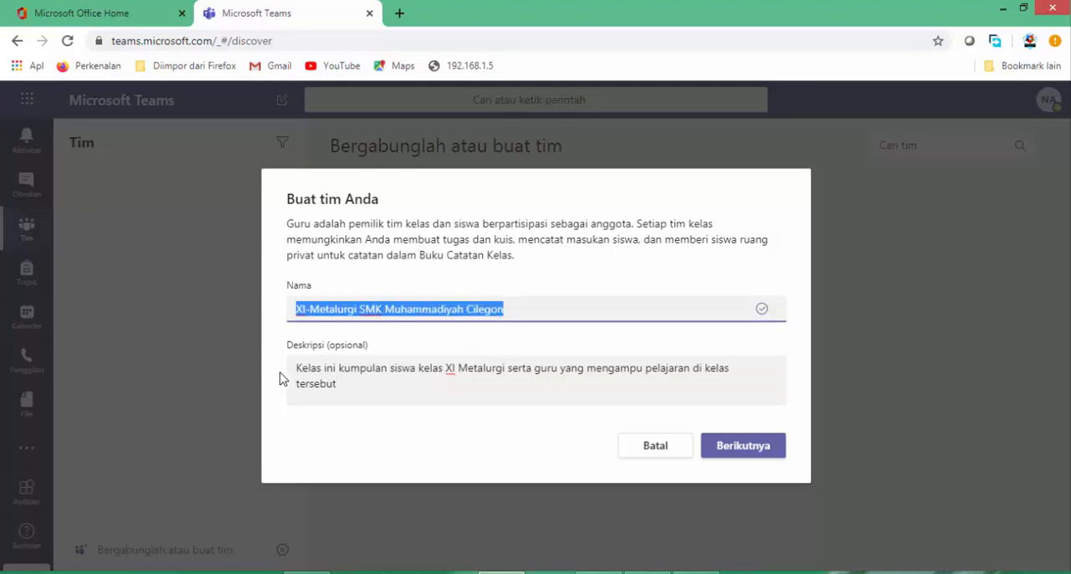
drag(294, 369, 344, 385)
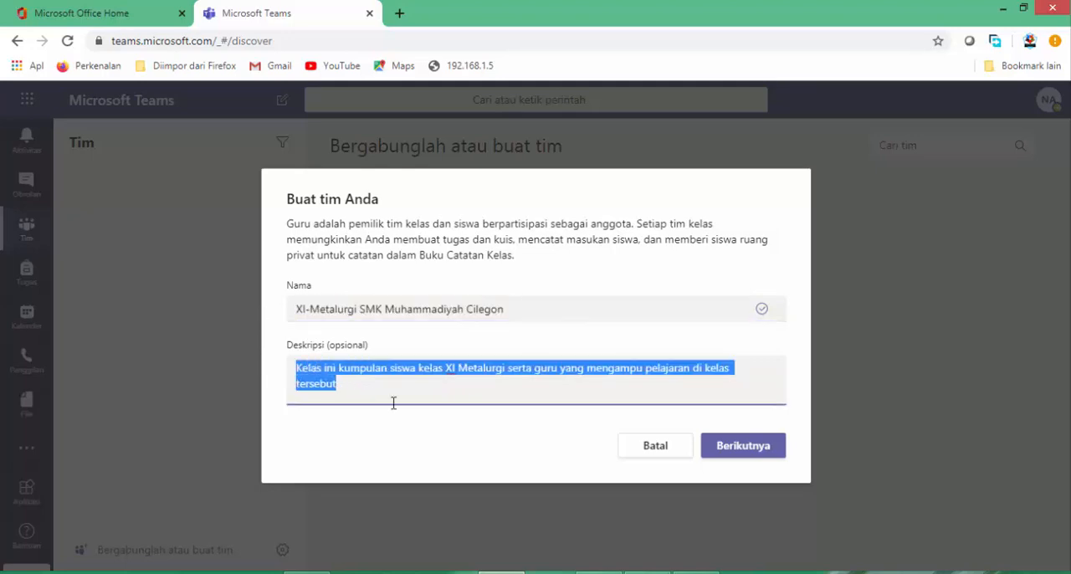
click(526, 446)
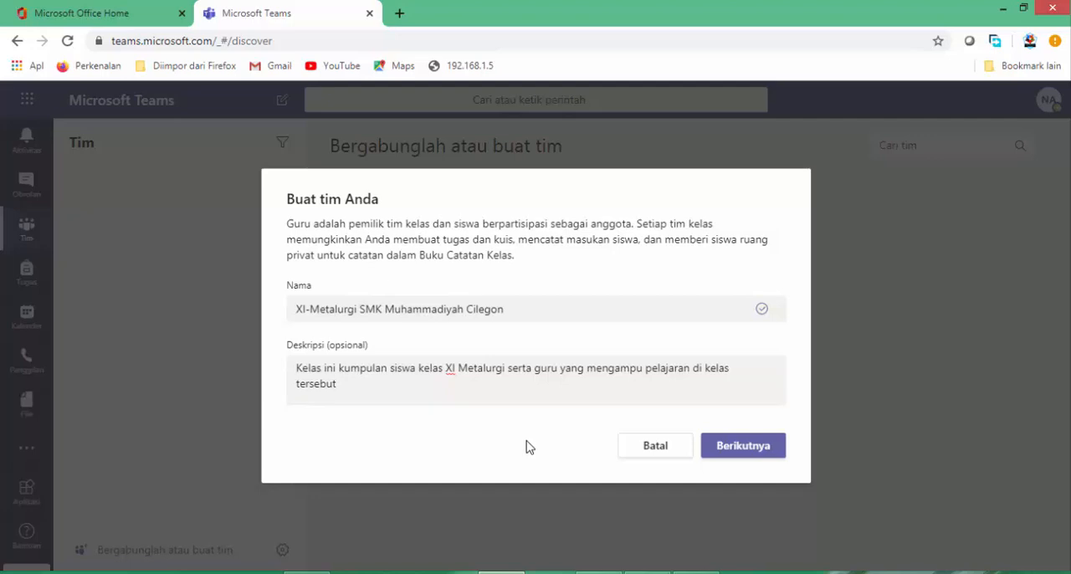
click(741, 459)
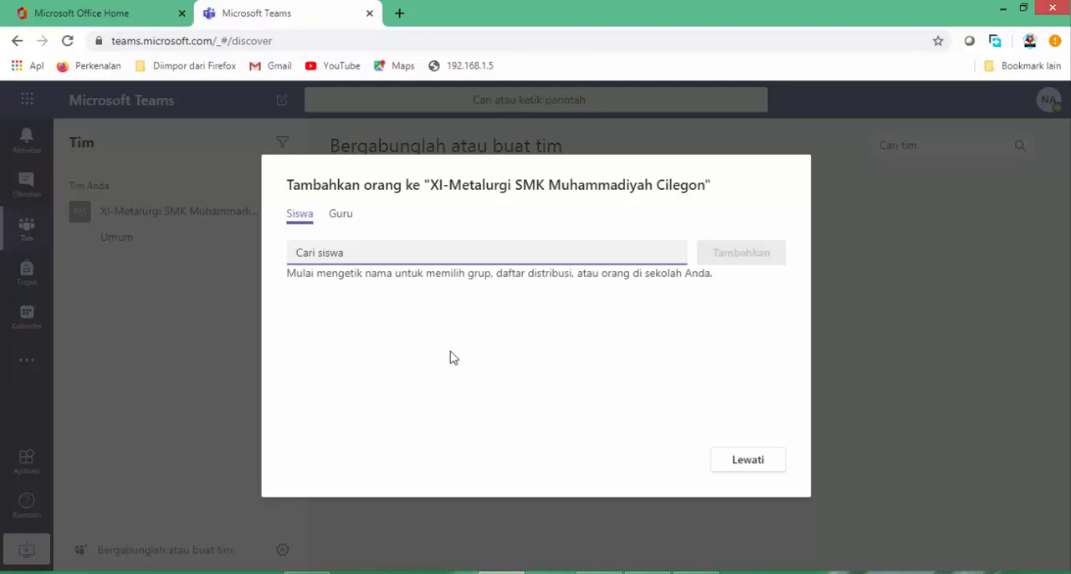
click(752, 465)
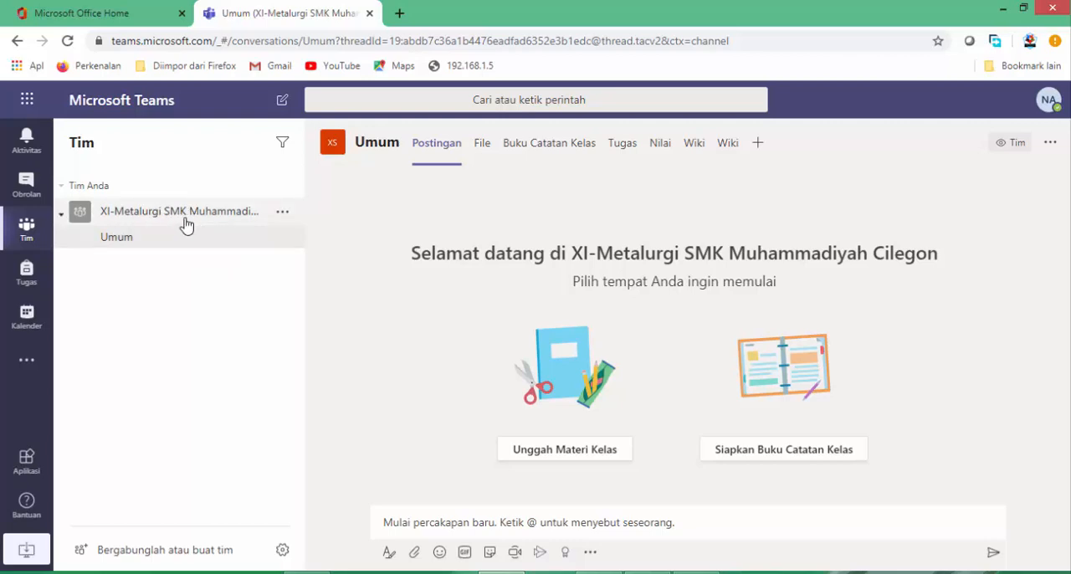
Add a channel named "Bahasa Inggris" to the class team, described as "Diampu oleh Ibu" followed by the teacher's name.
click(281, 214)
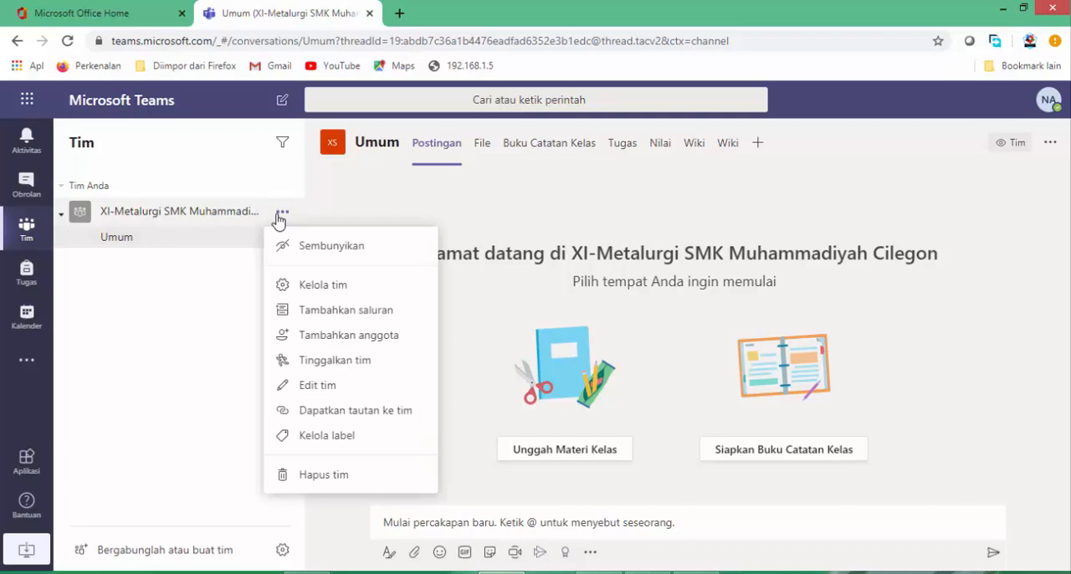
click(332, 311)
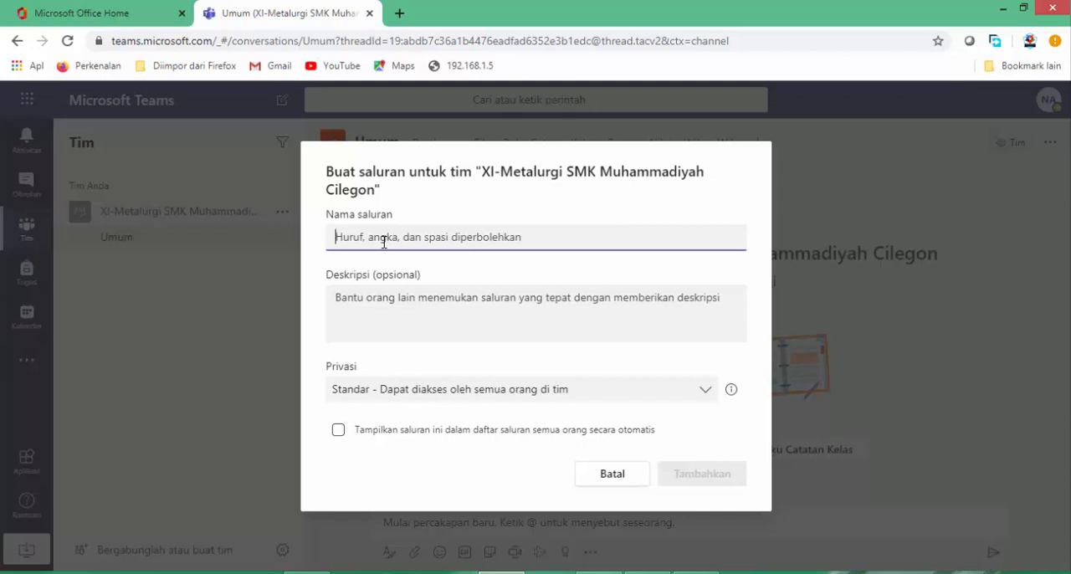
text(B)
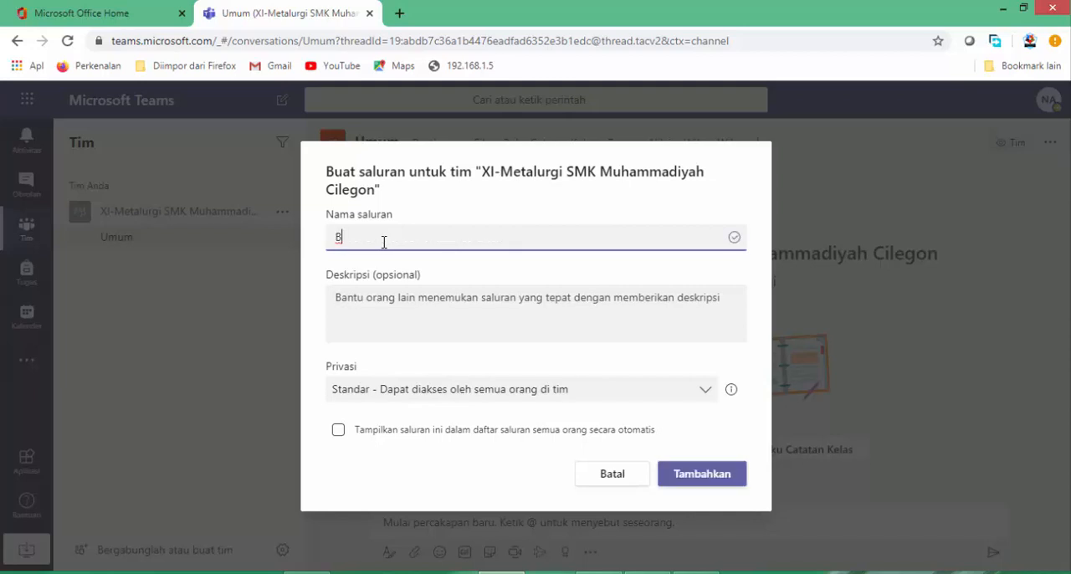
text(ahasa Inggris)
click(391, 308)
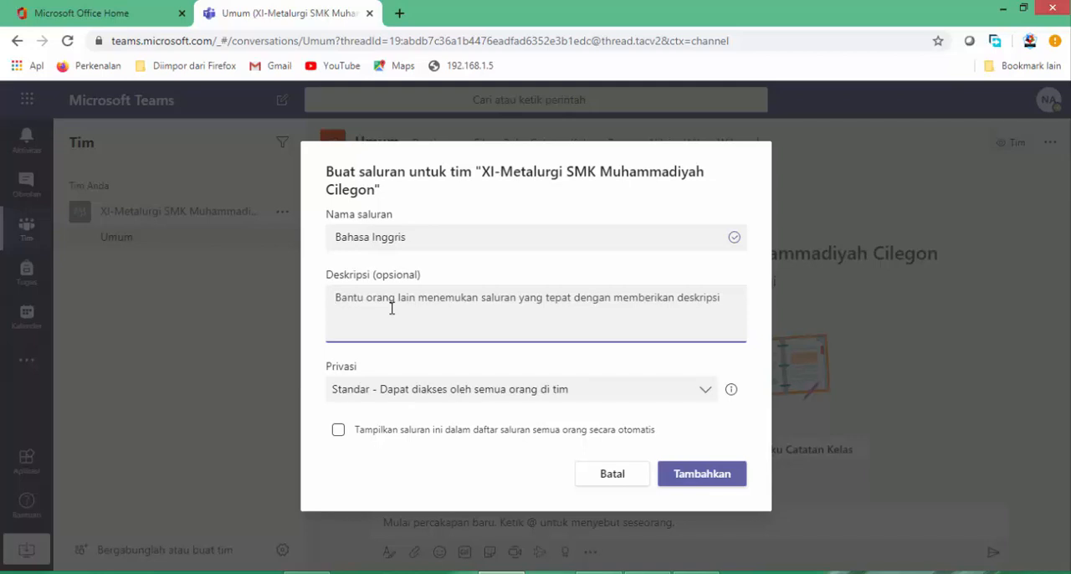
text(Diamp)
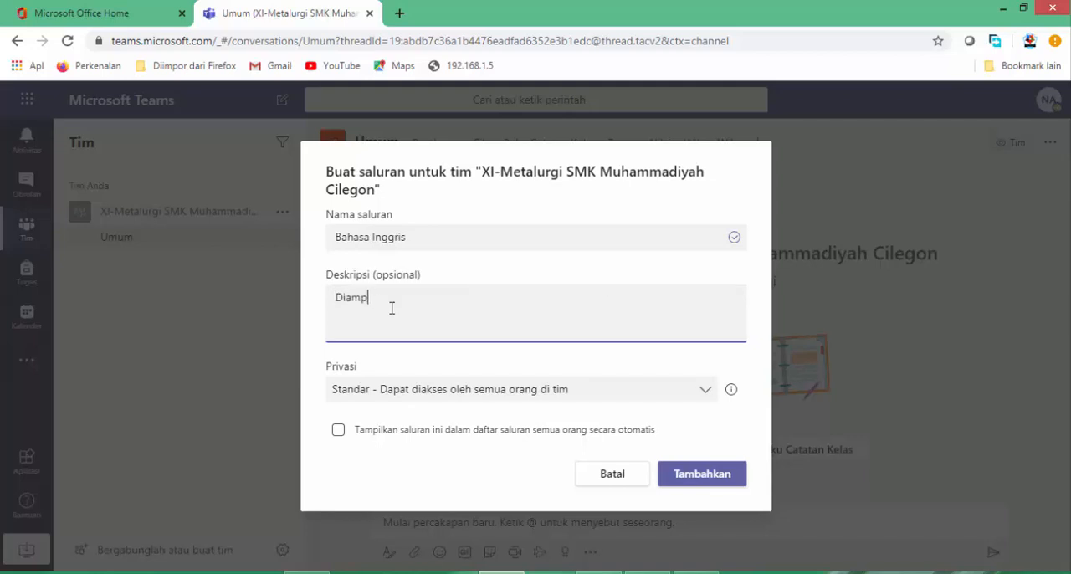
text(u oleh Ibu )
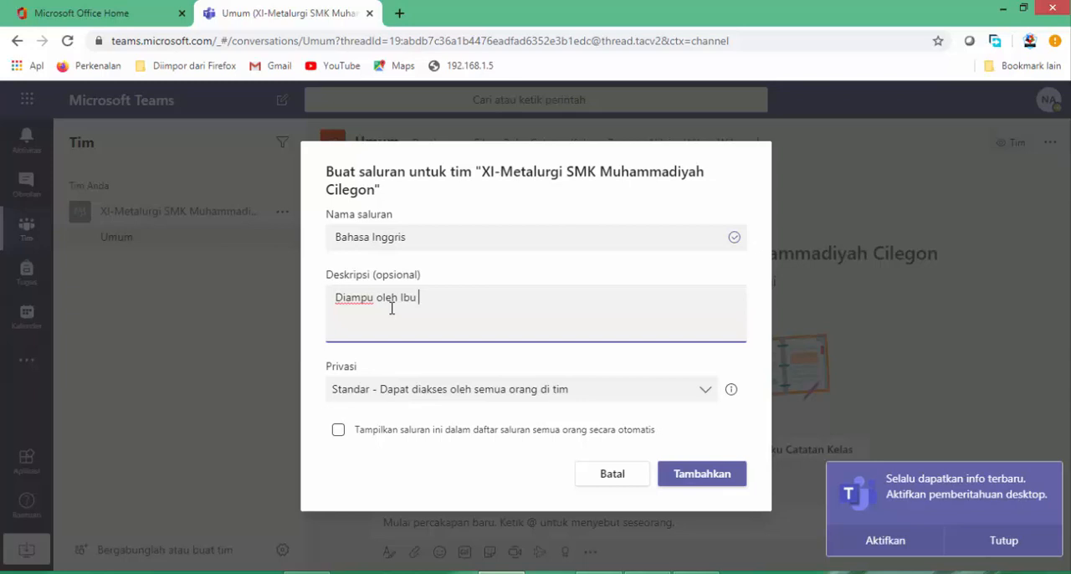
text(Vaya)
click(715, 484)
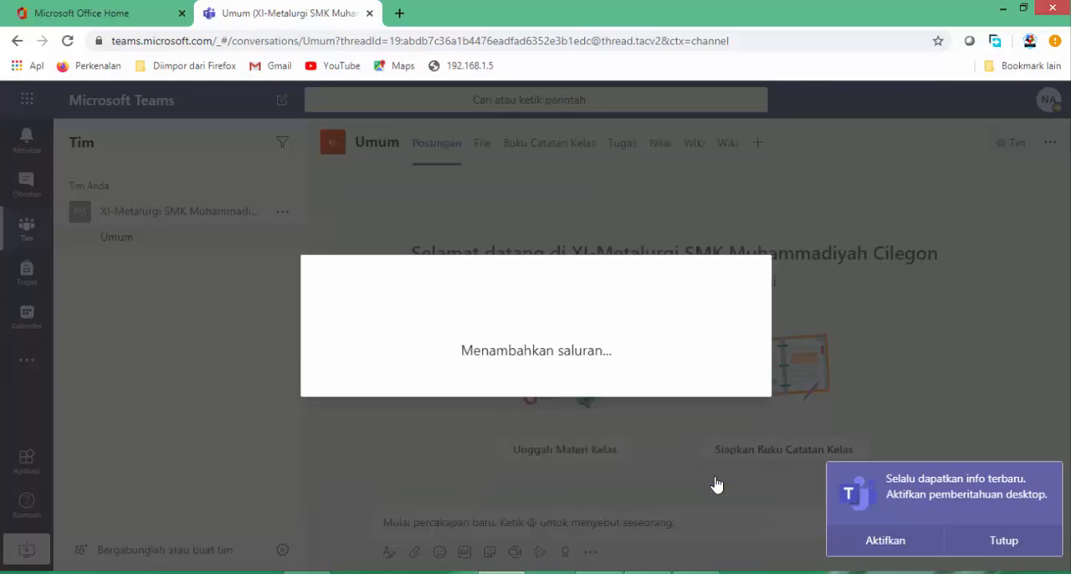
click(1001, 543)
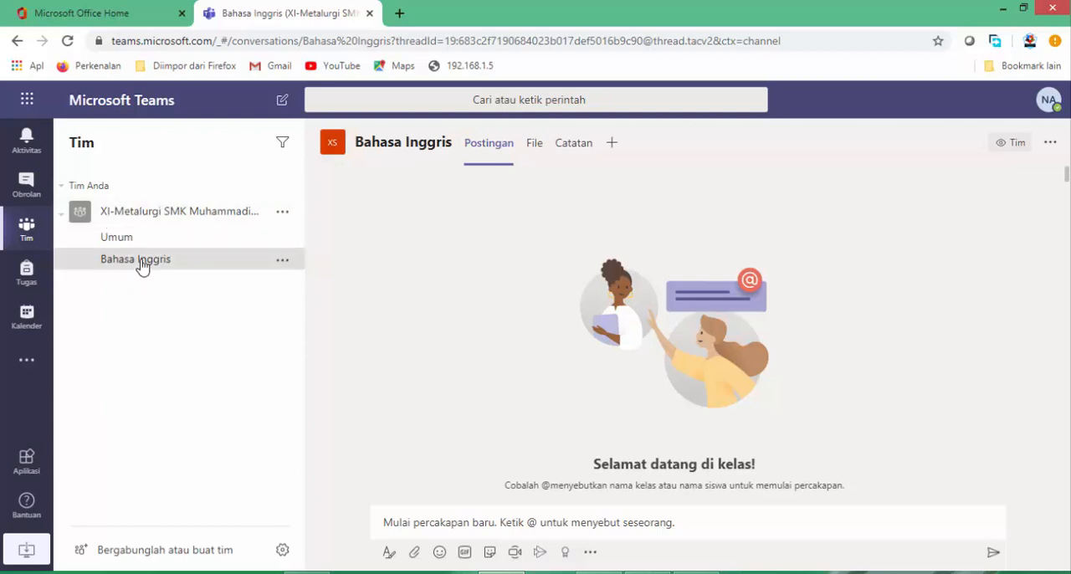
Add a channel named "Matematika" to the class team, described as "Diampu oleh Ibu" followed by the teacher's full name.
click(281, 213)
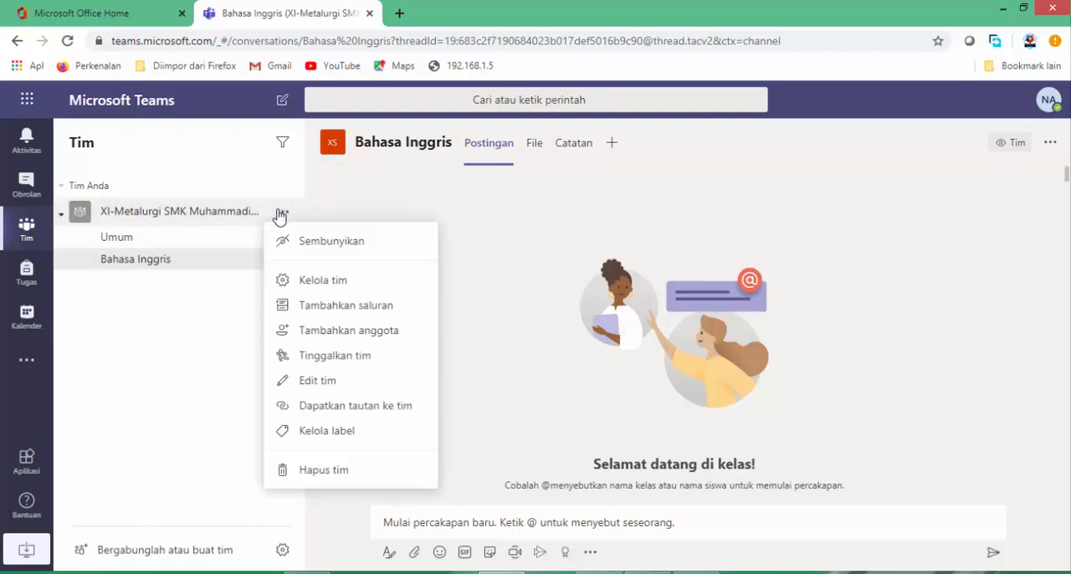
click(336, 313)
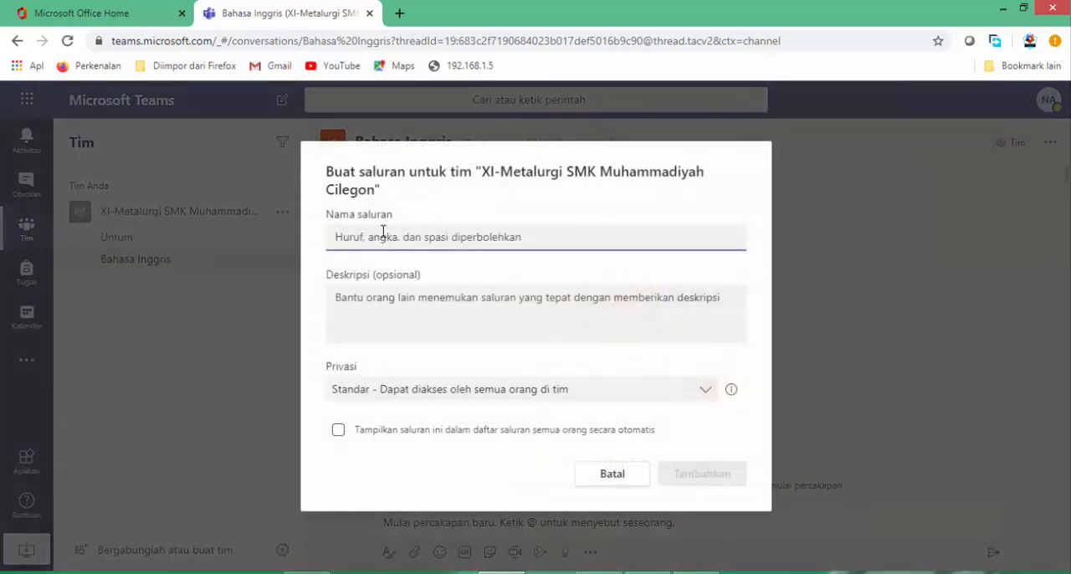
text(Matematika)
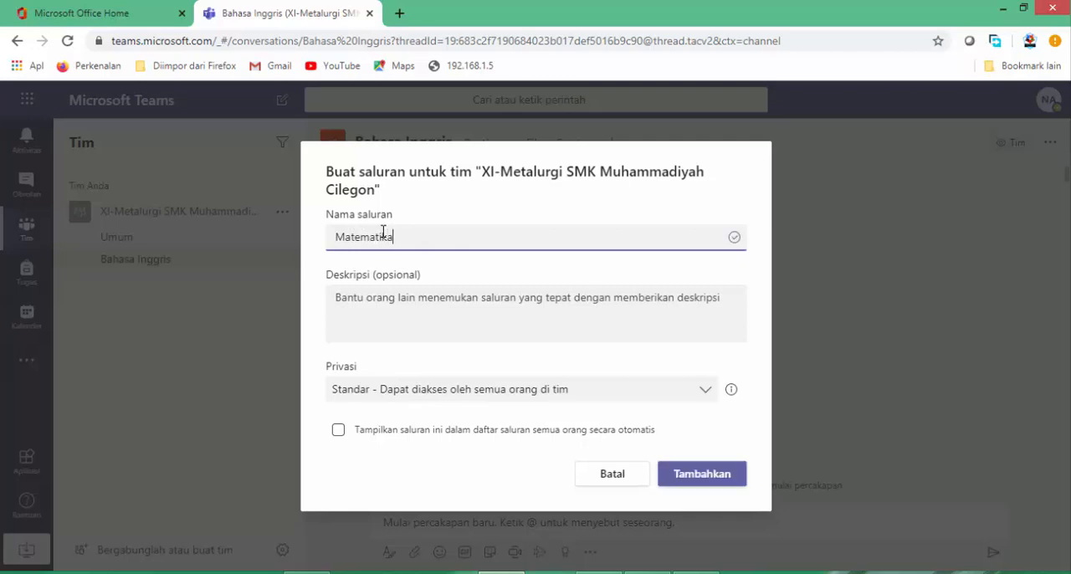
click(389, 308)
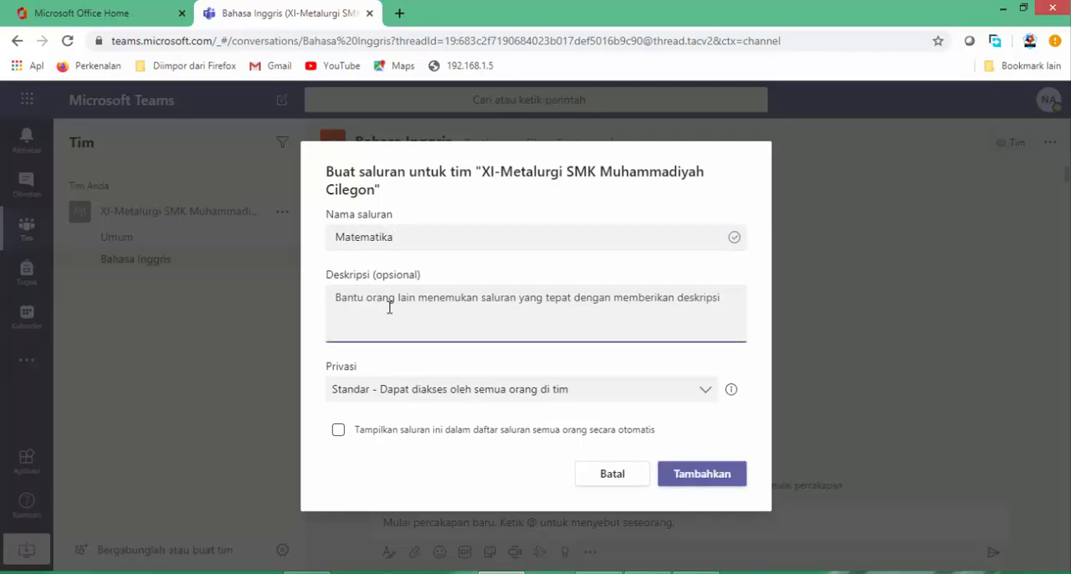
text(Diampu oleh)
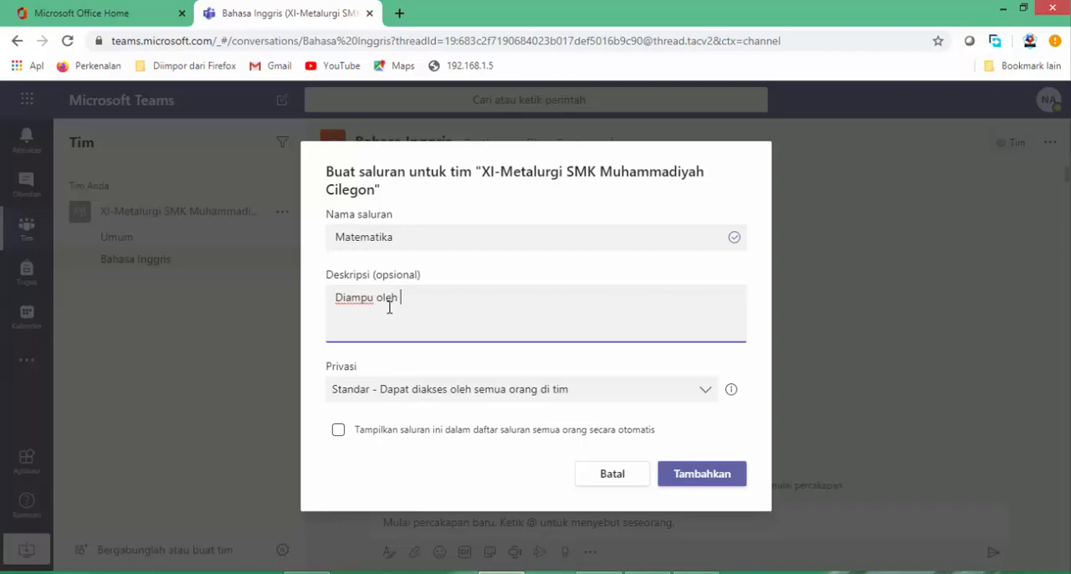
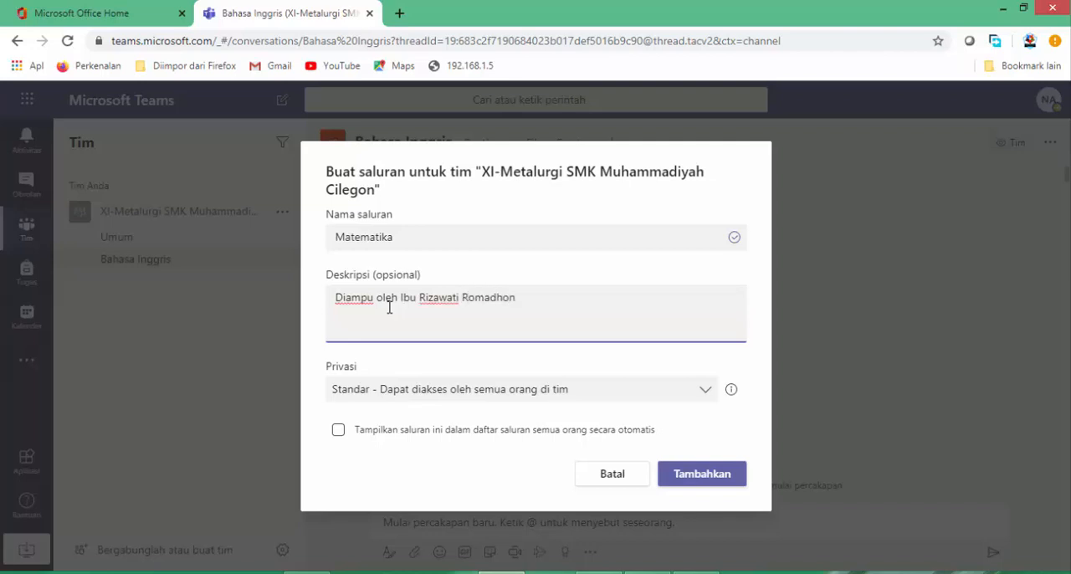
click(686, 472)
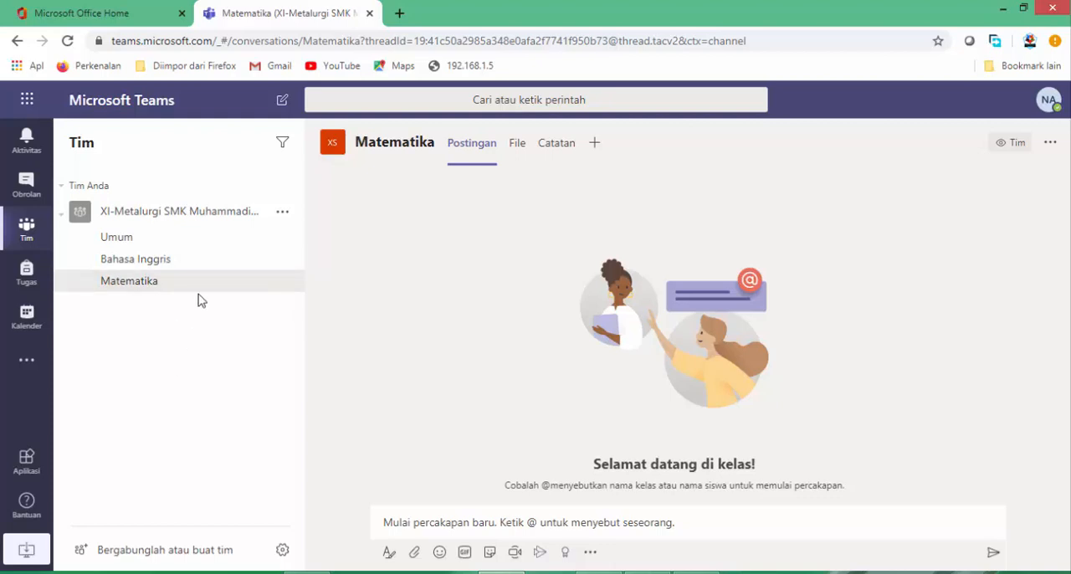
Examine the general channel's posts, then the posts, files and notes areas of the Bahasa Inggris channel.
click(223, 245)
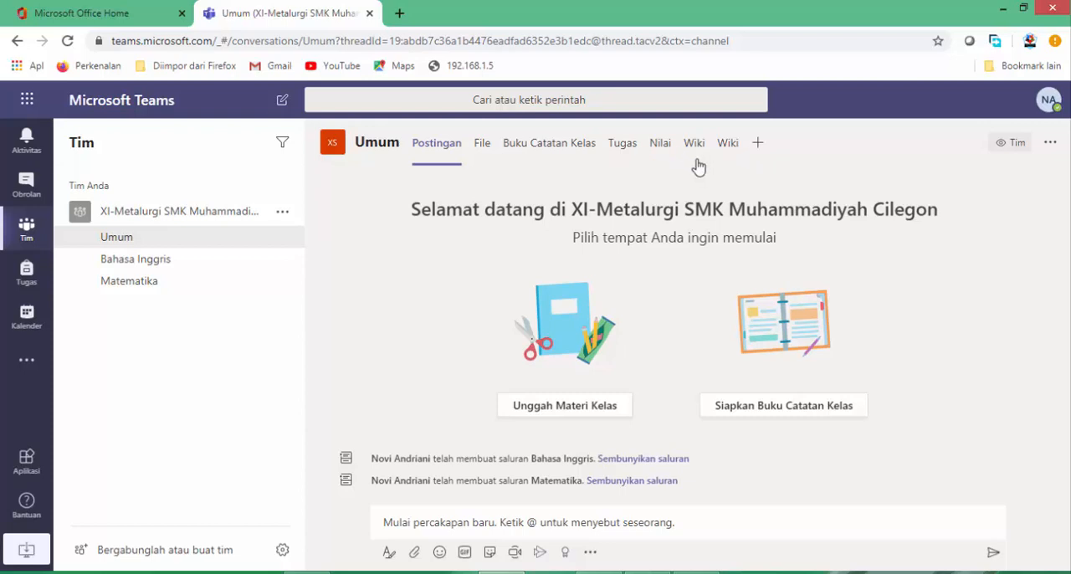
click(208, 267)
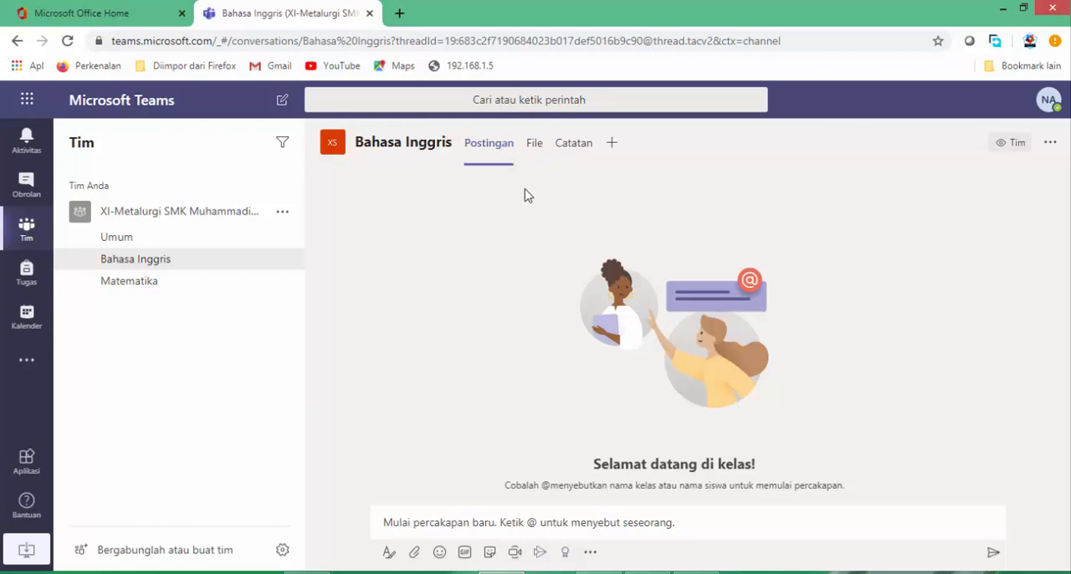
click(499, 526)
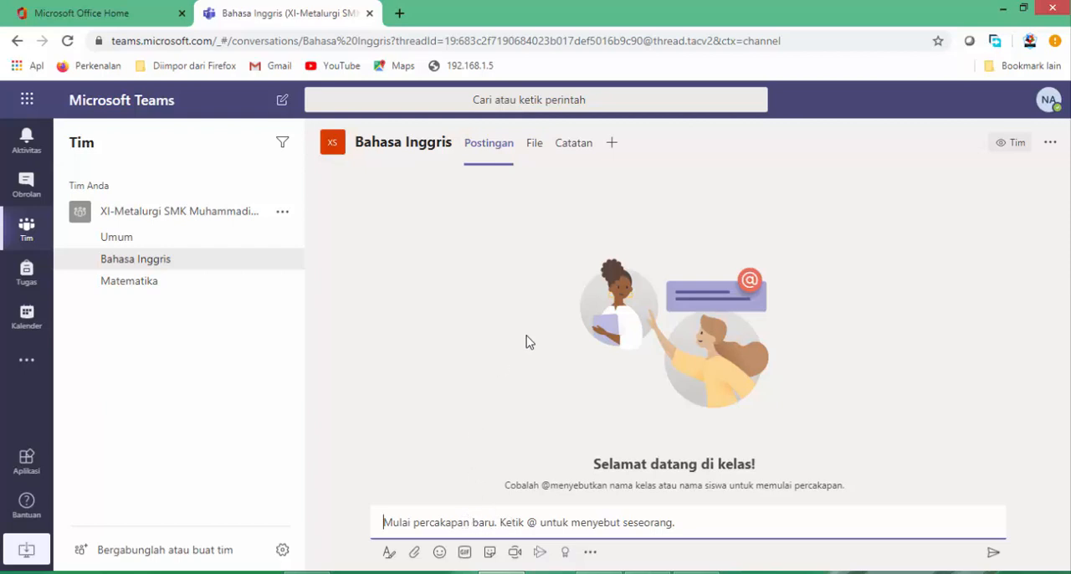
click(535, 145)
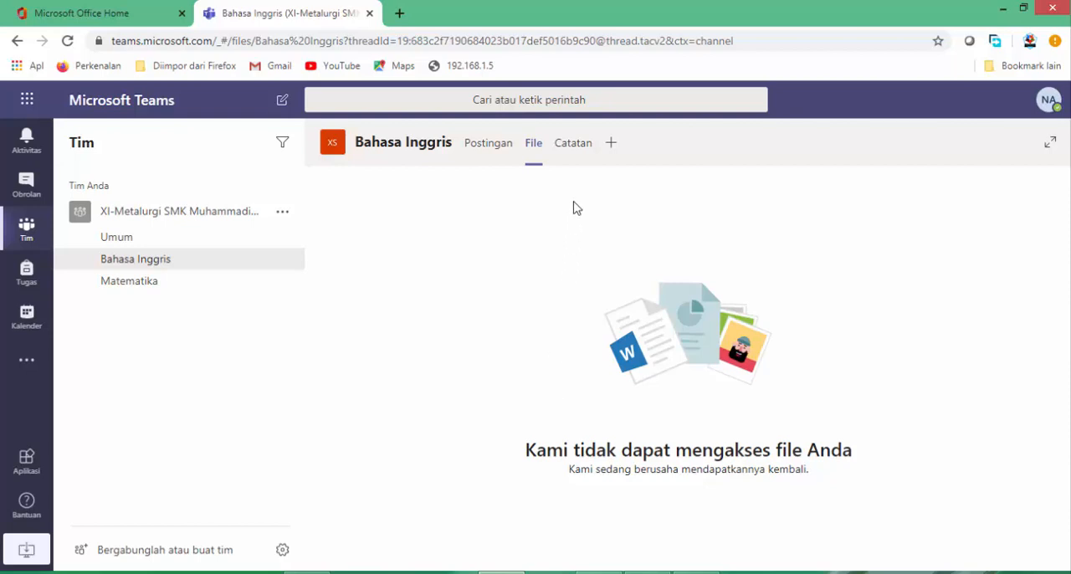
click(574, 147)
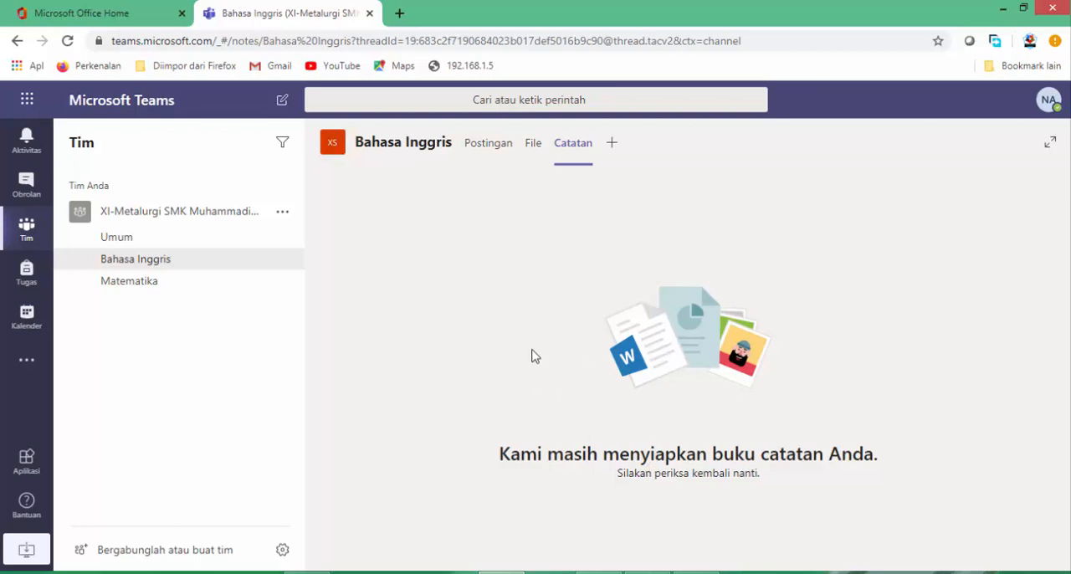
Examine the Umum channel's posts, files, class notebook, assignments and grades areas.
click(169, 242)
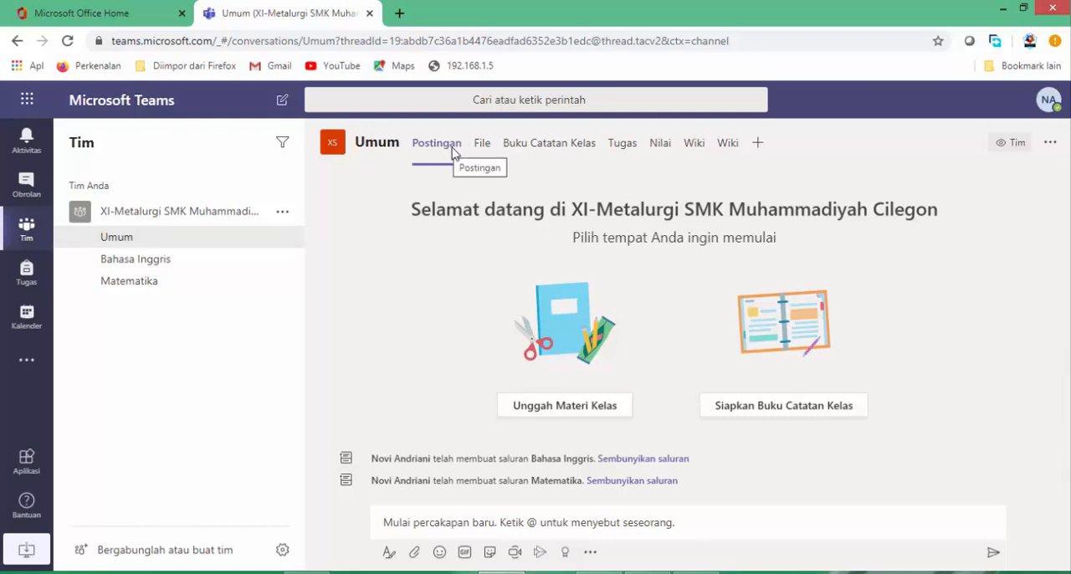
click(503, 522)
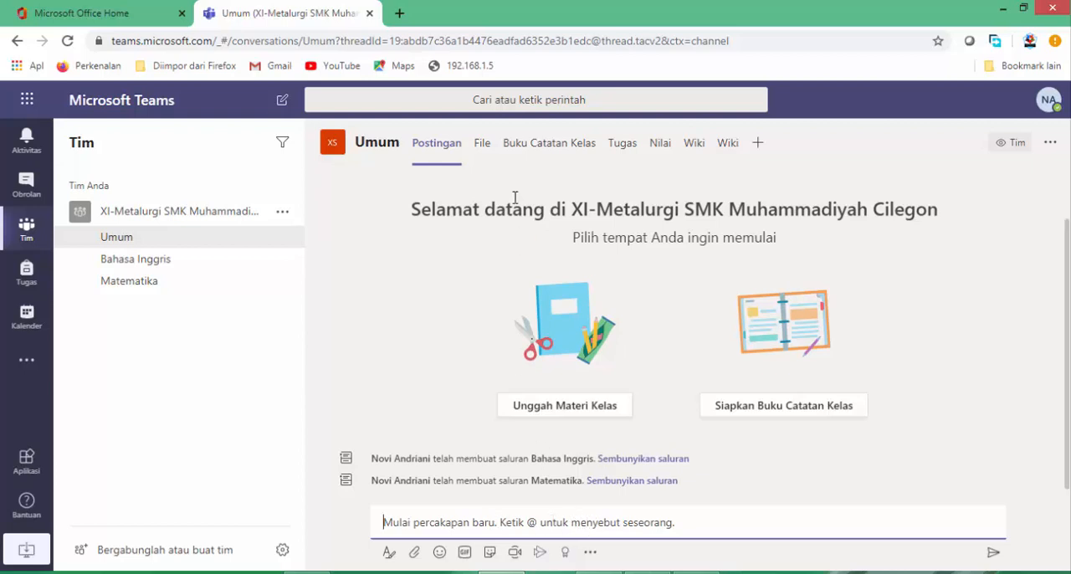
click(485, 144)
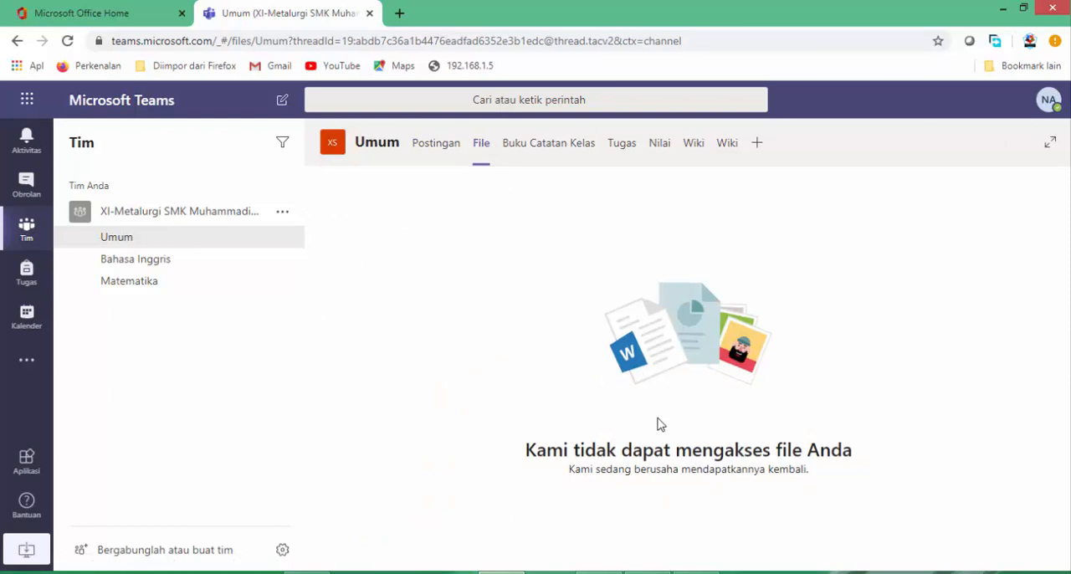
click(551, 154)
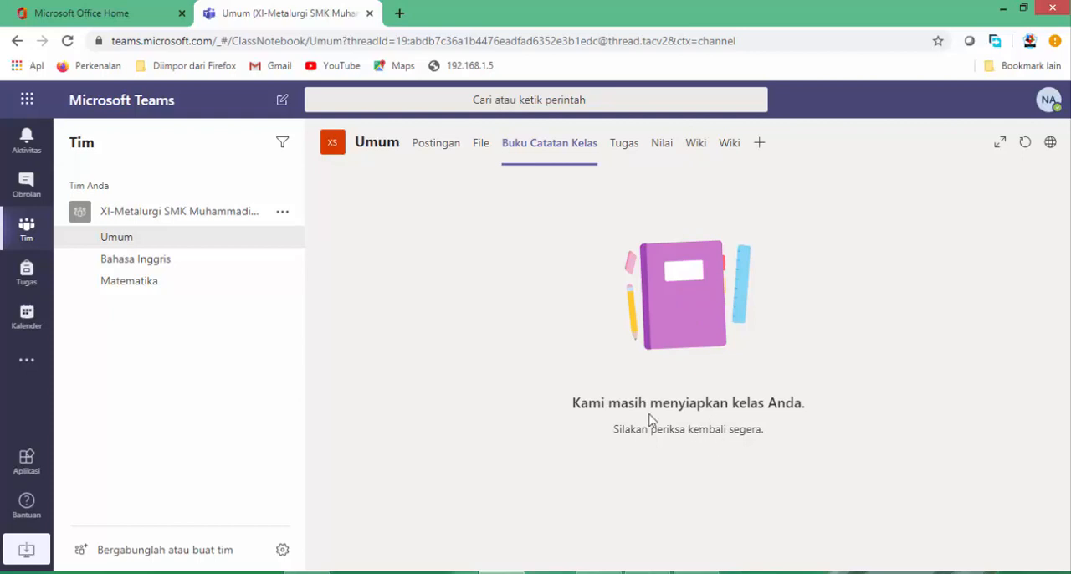
click(623, 147)
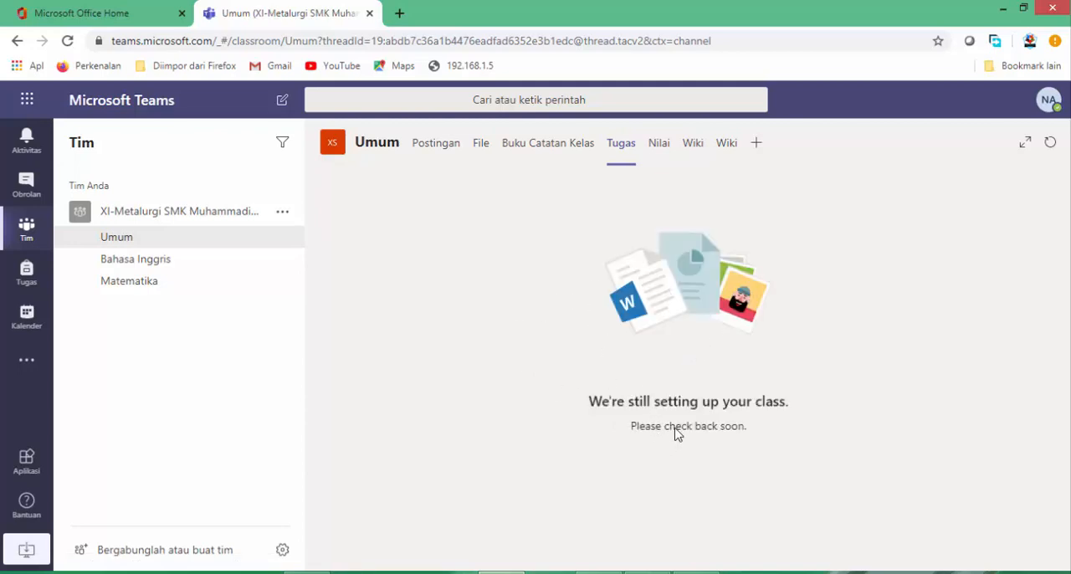
click(664, 154)
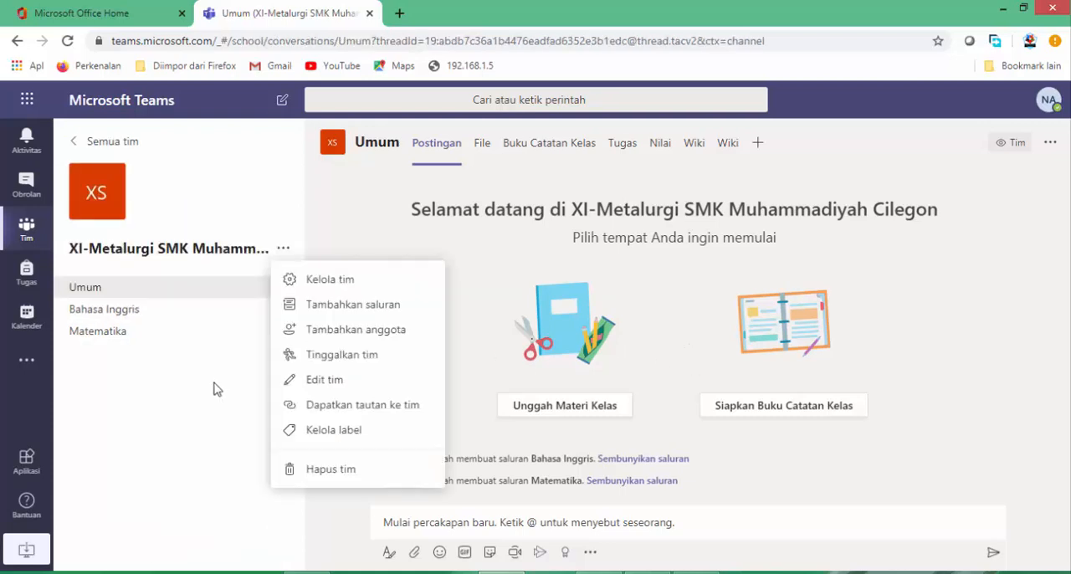
Open the class team and add a first student as a member, found by searching for the student's name.
click(208, 398)
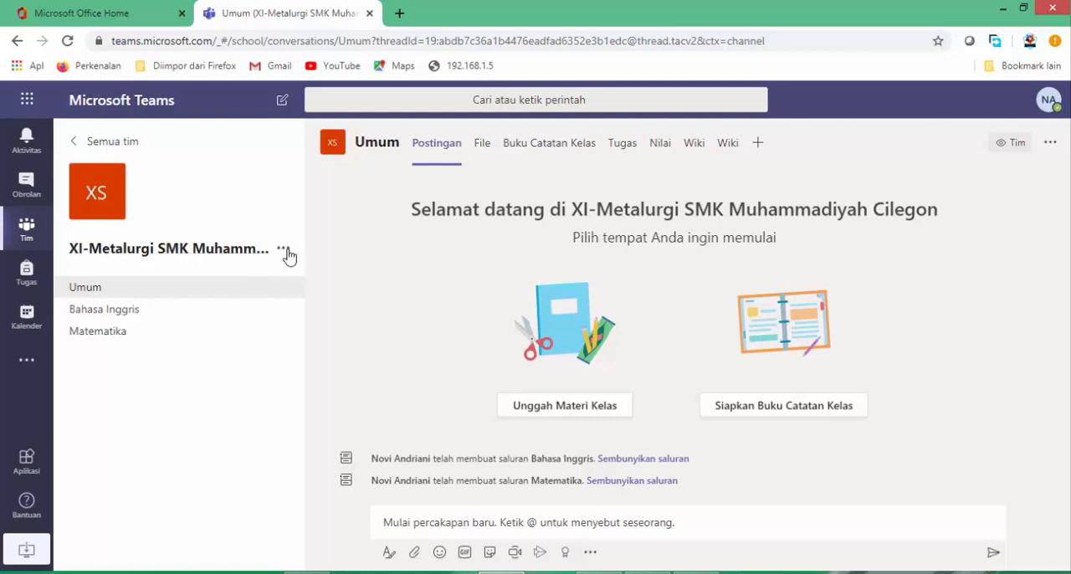
click(284, 249)
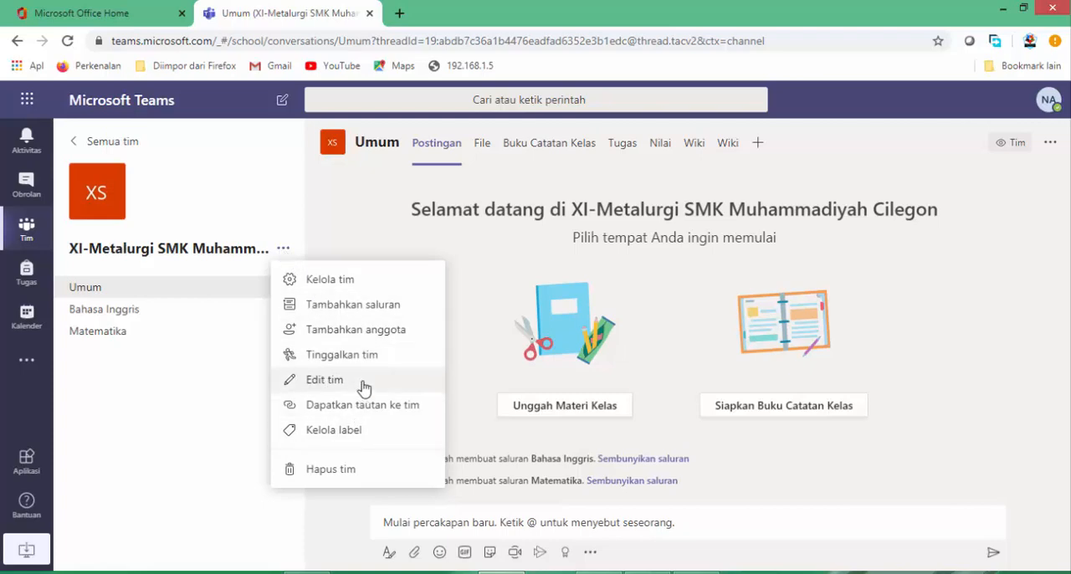
click(348, 335)
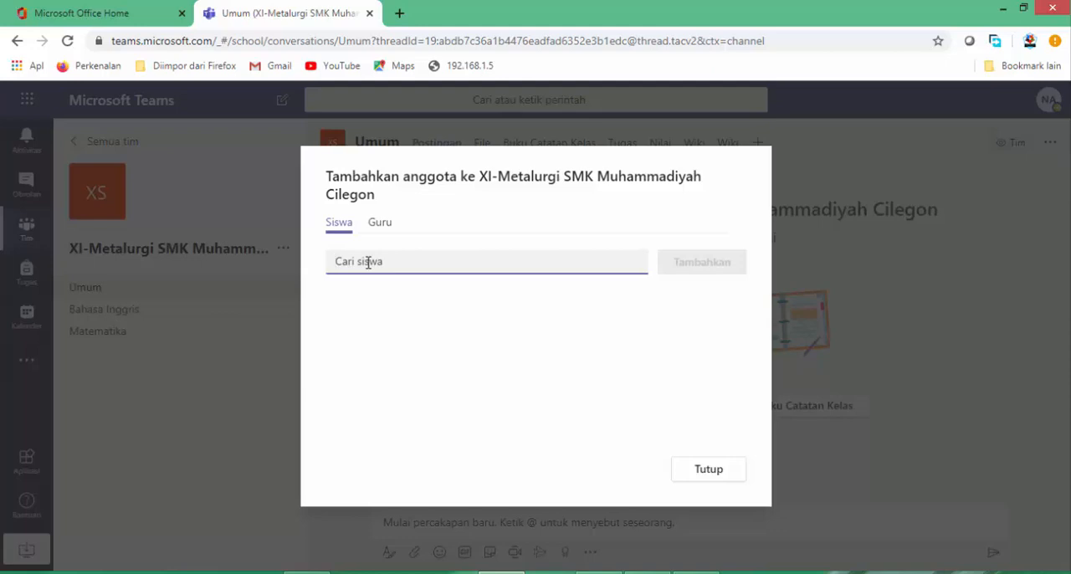
text(akwa)
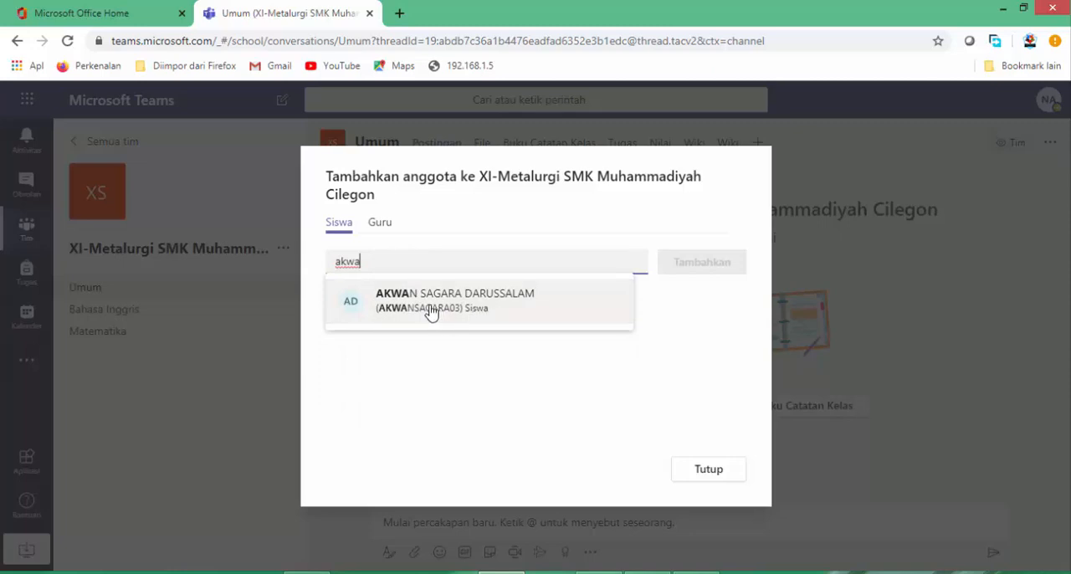
click(423, 310)
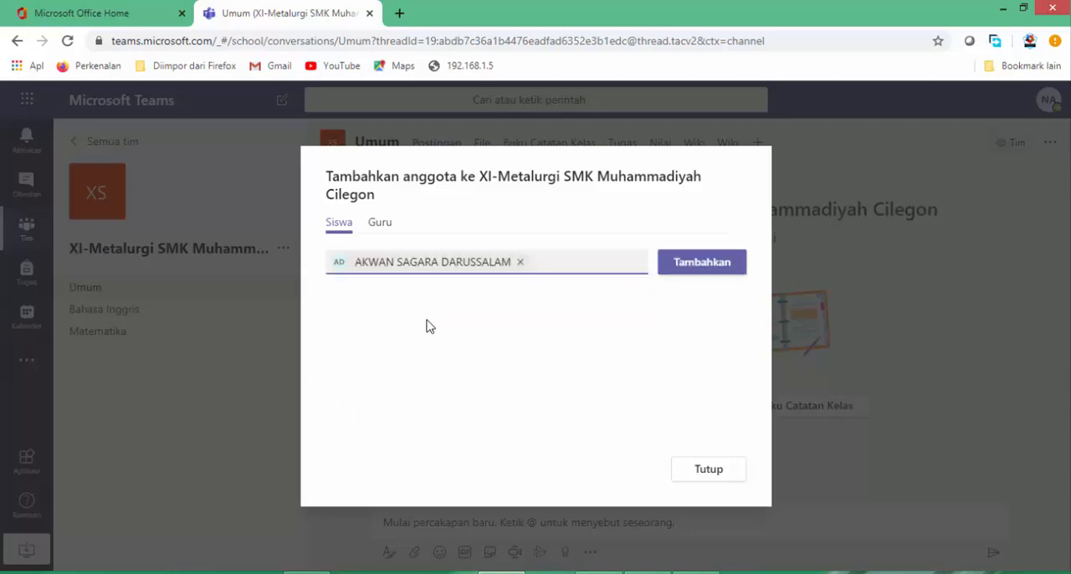
click(693, 270)
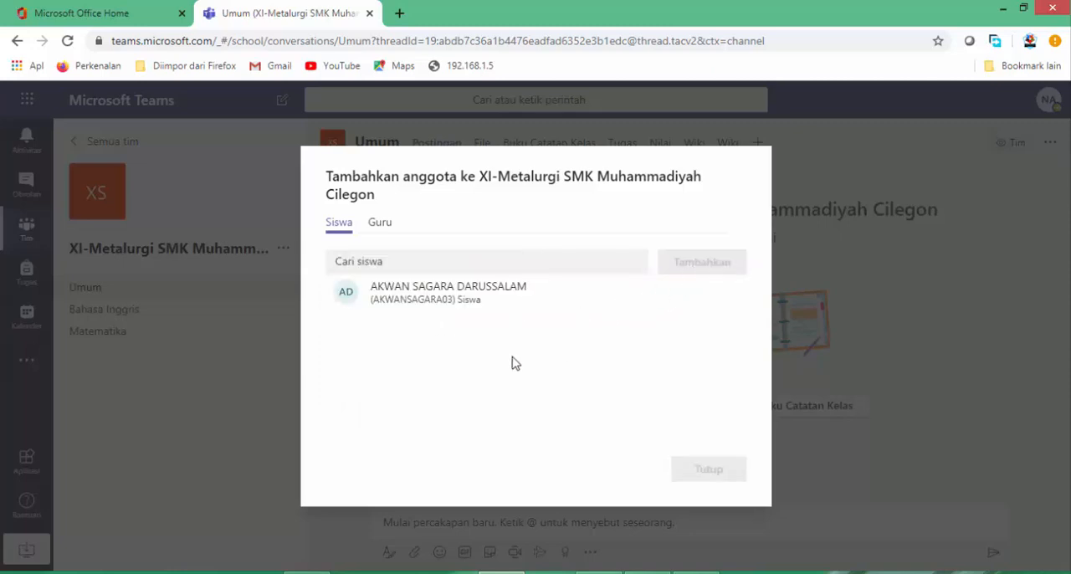
Search for a second student by name and add that student to the class team.
click(374, 264)
text(yosi)
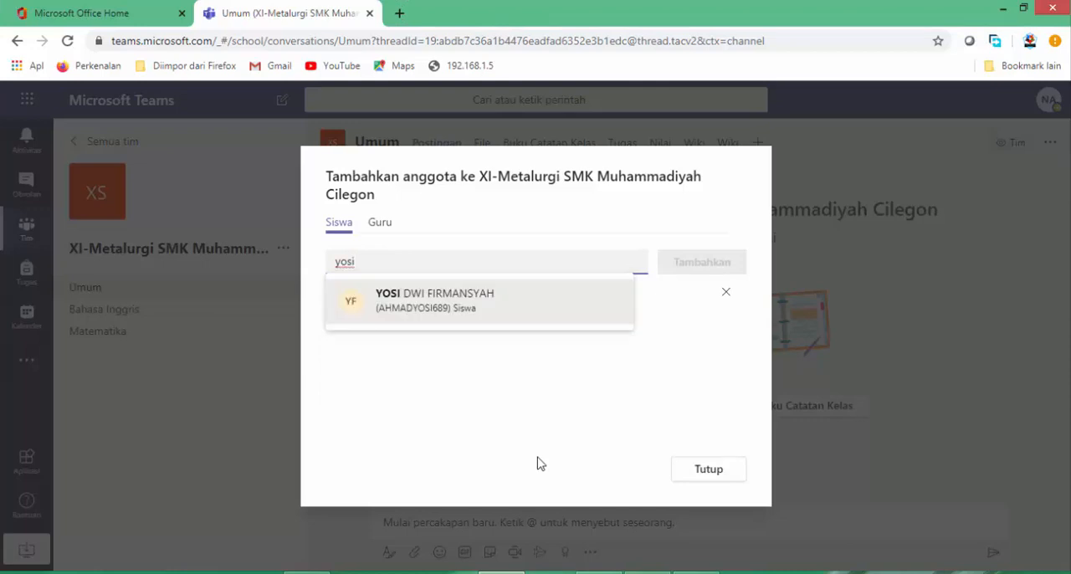
click(443, 322)
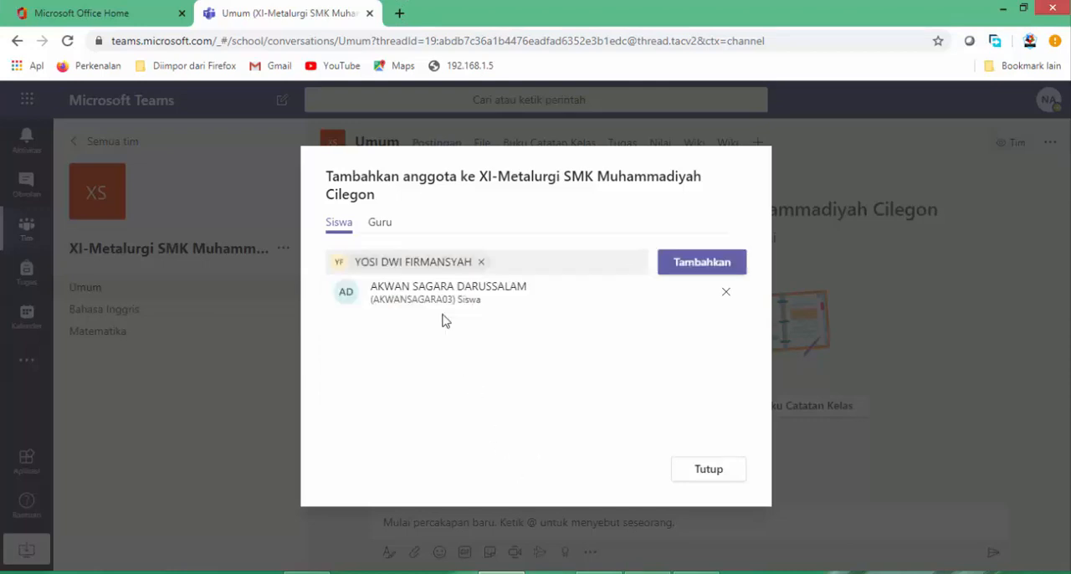
click(691, 268)
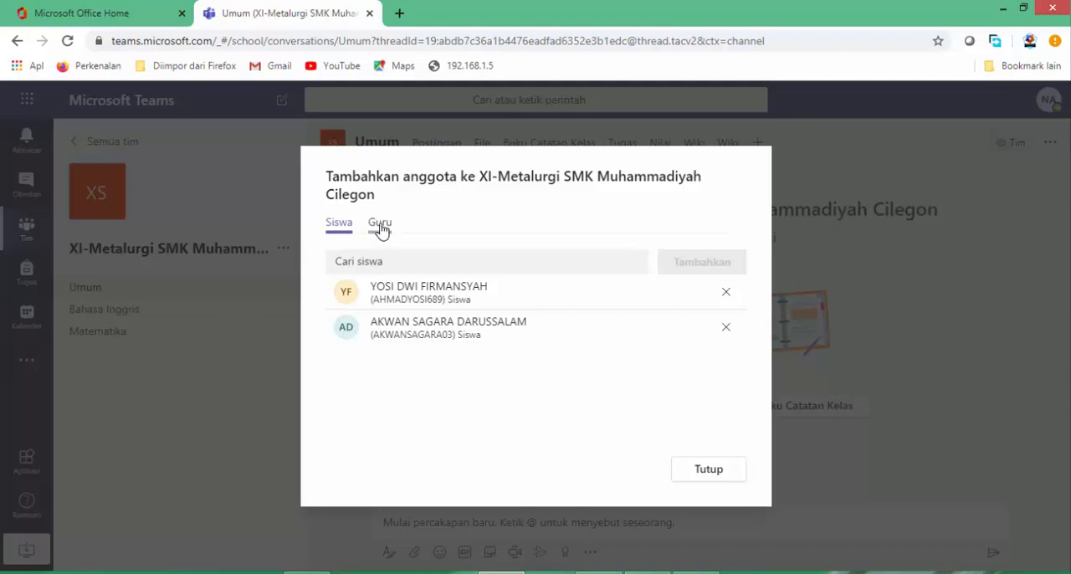
Search for a first teacher by name among the teachers and add that teacher to the class team.
click(380, 227)
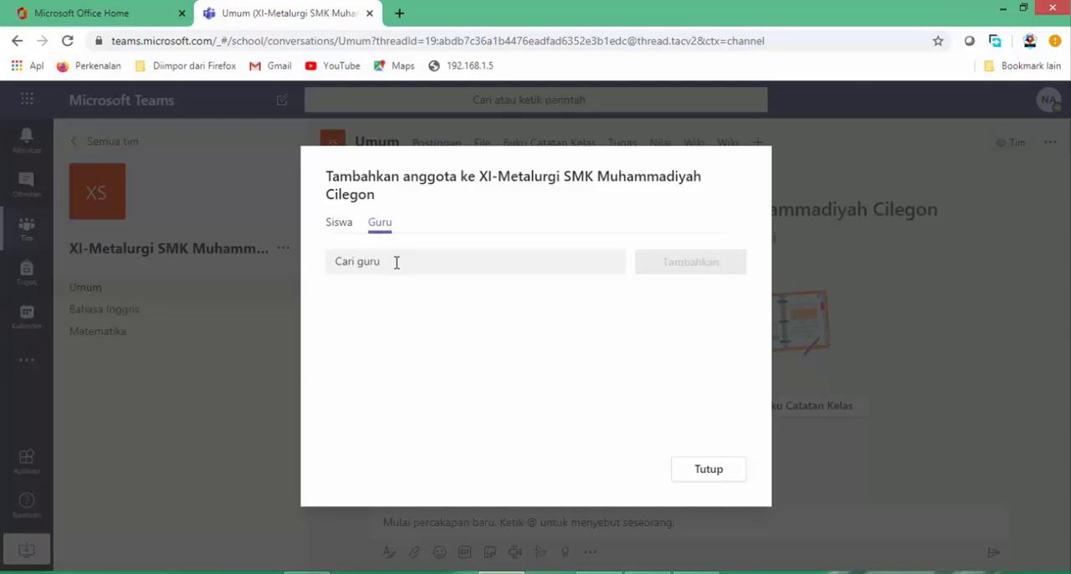
click(396, 261)
text(roudh)
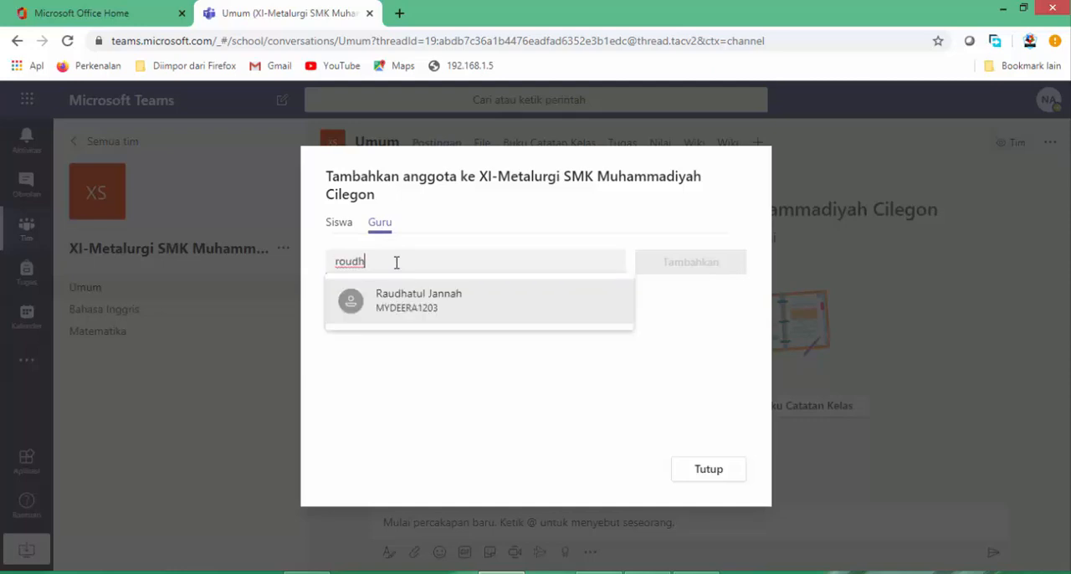
click(407, 308)
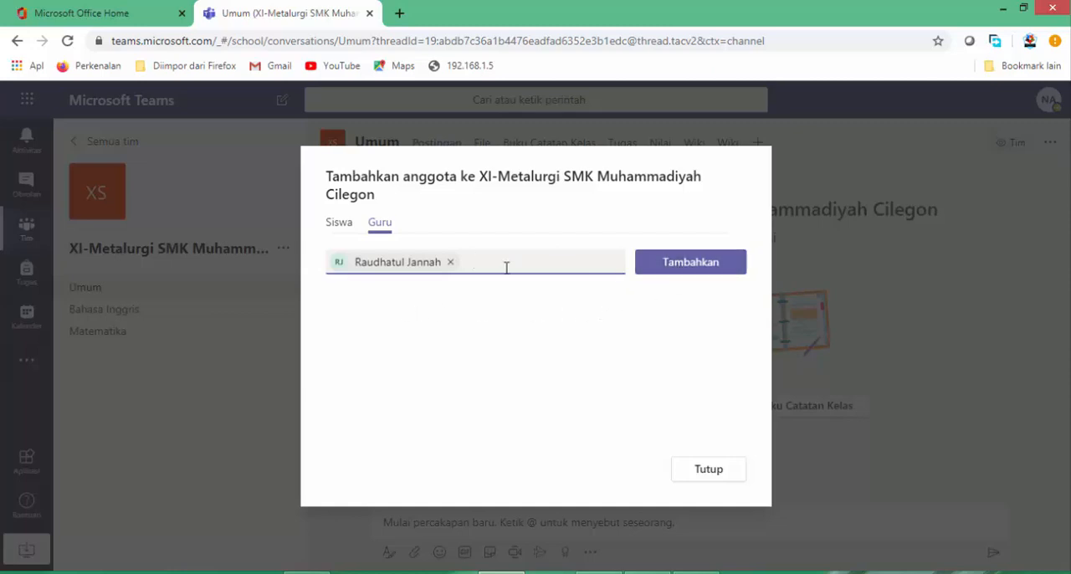
click(683, 272)
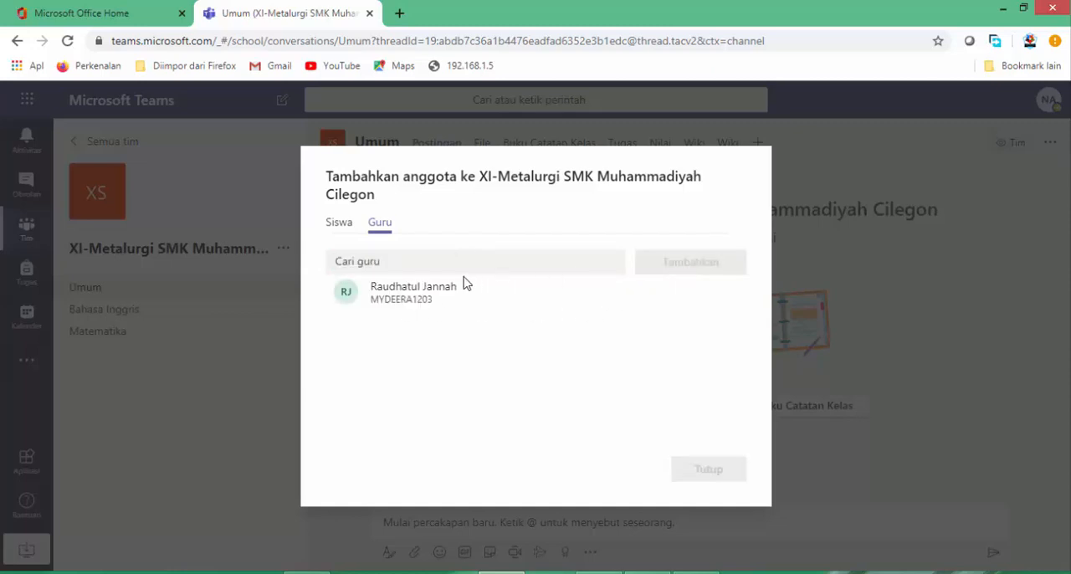
Add a second teacher found by name, review the student and teacher lists, and close the member dialog.
click(415, 266)
text(saefu)
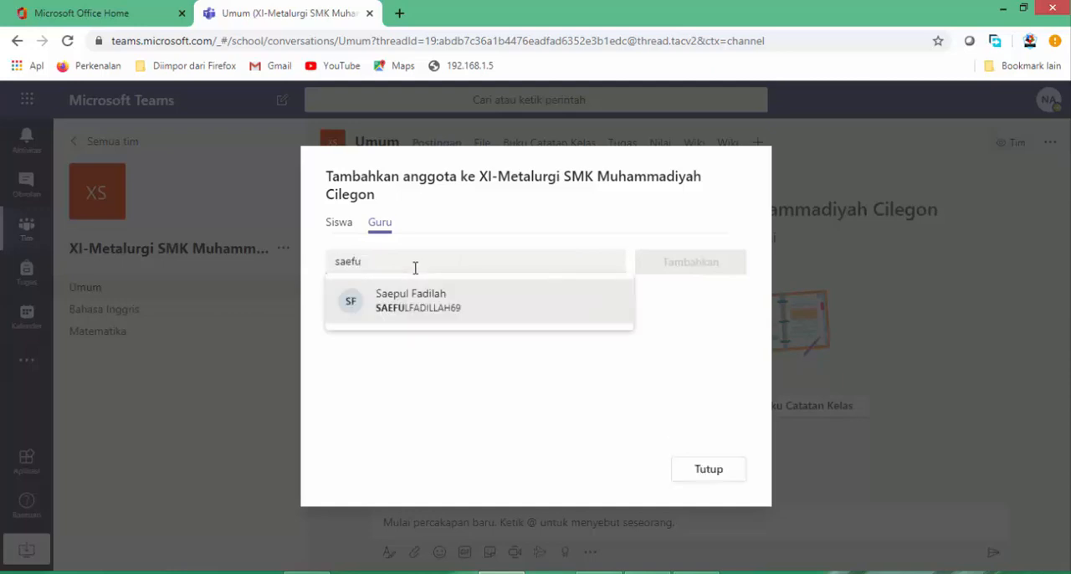
click(418, 305)
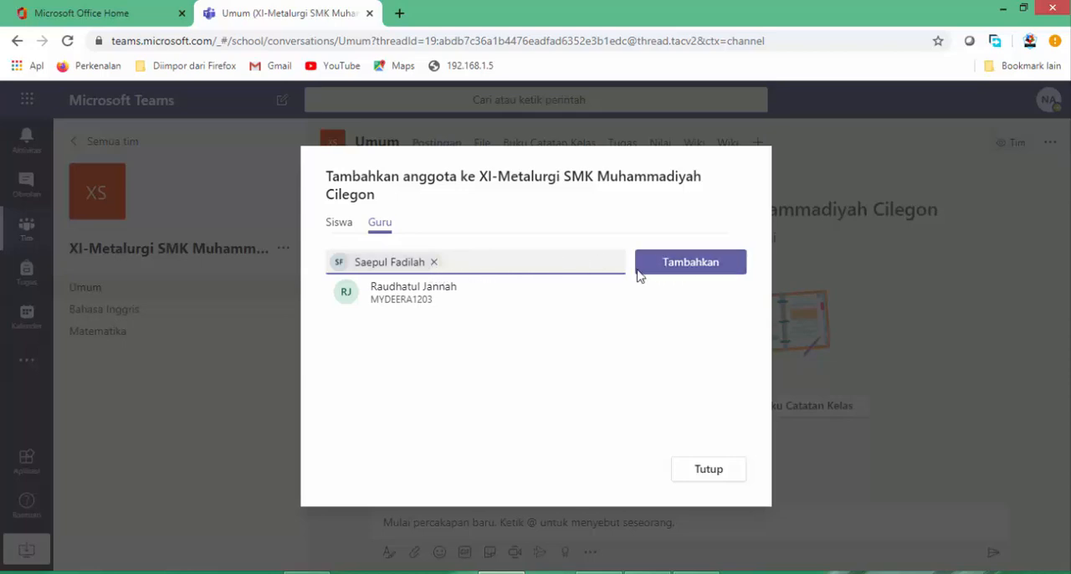
click(697, 268)
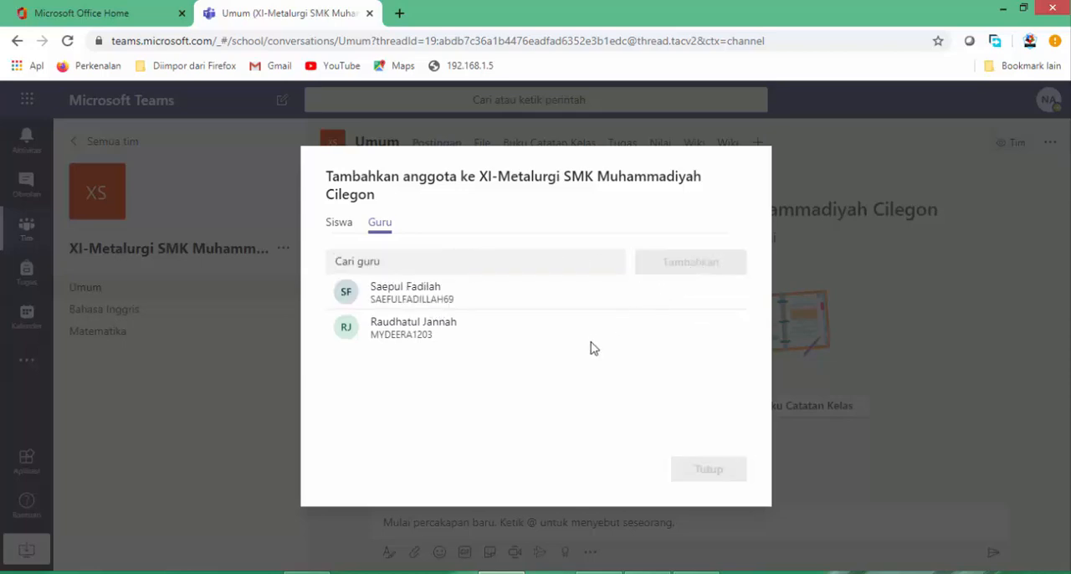
click(338, 224)
click(378, 234)
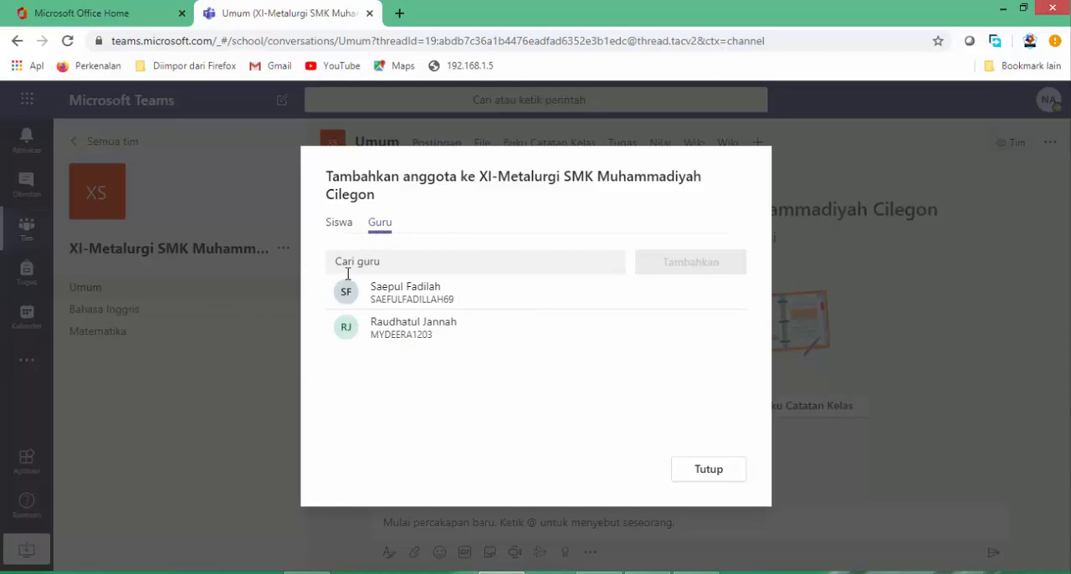
click(715, 475)
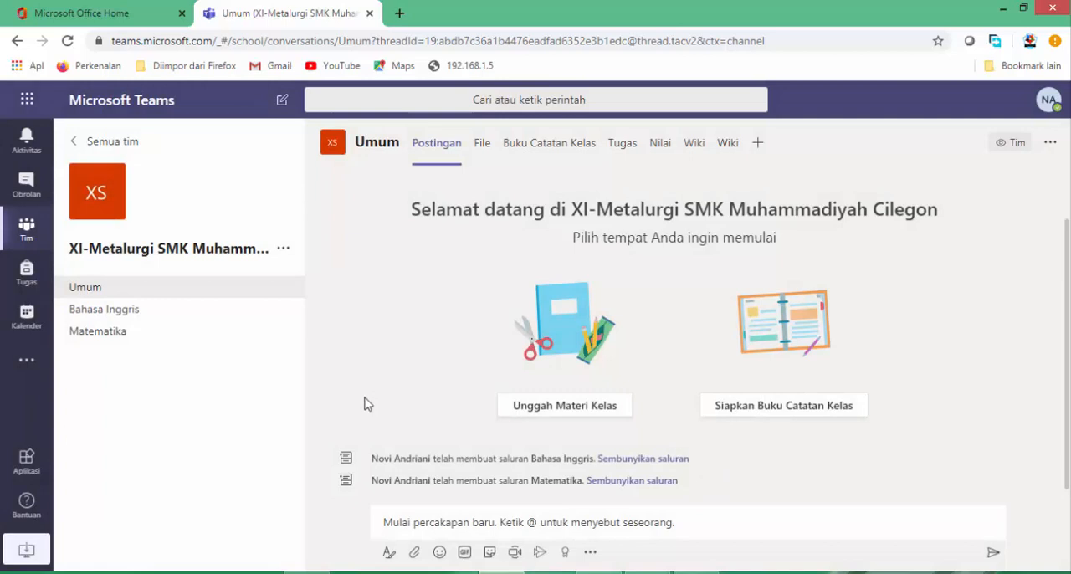